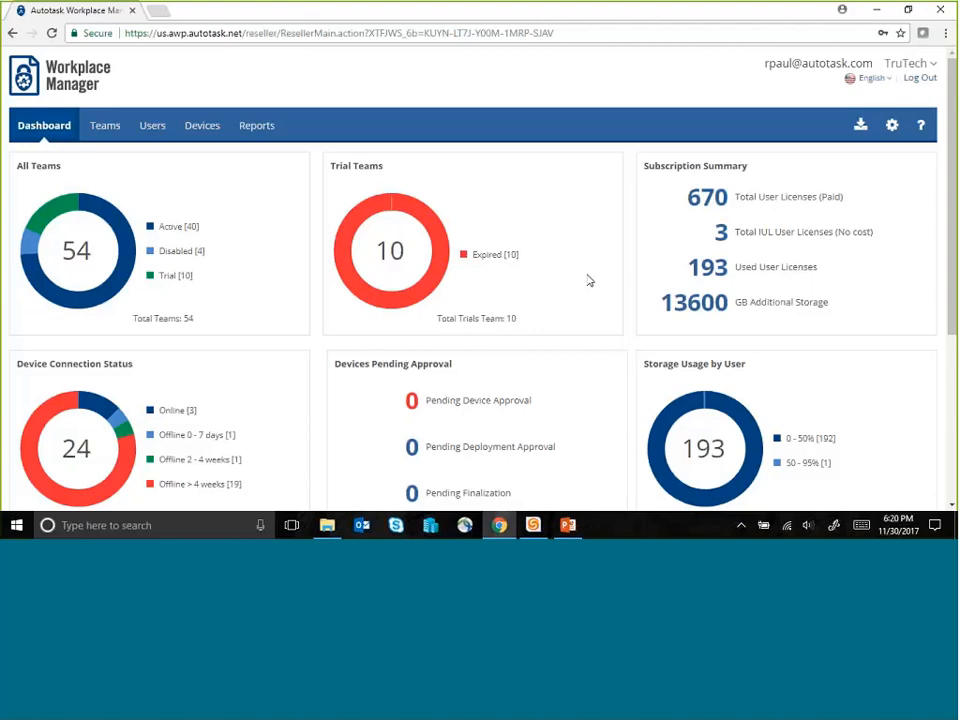
Review the dashboard's widgets for teams, trials, subscriptions, device status, pending approvals and storage usage
scroll(589, 281, down, 2)
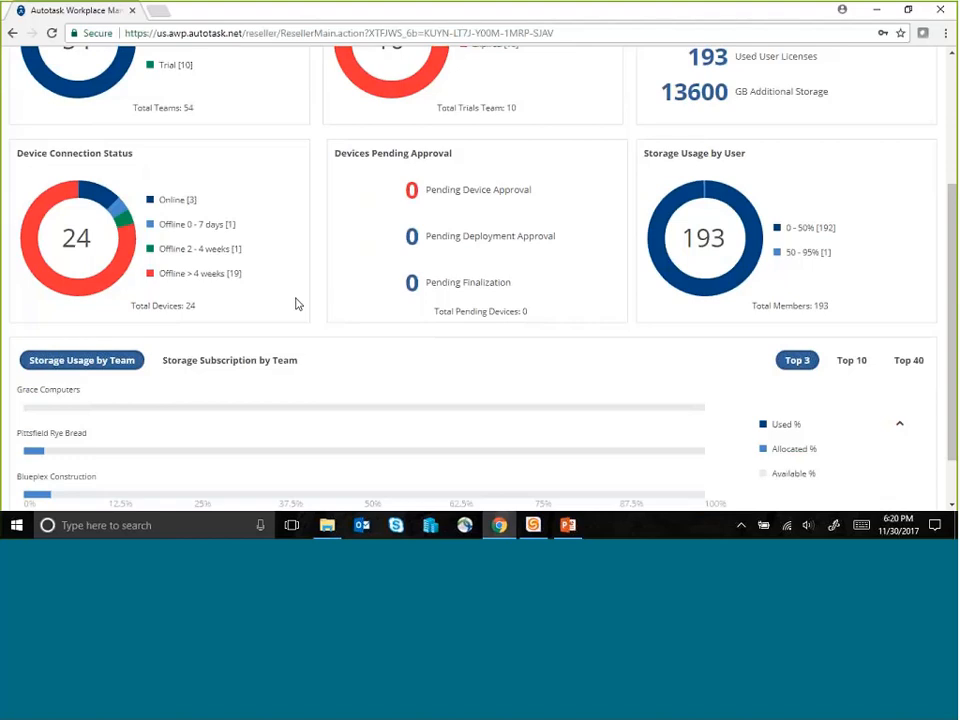
scroll(296, 304, down, 2)
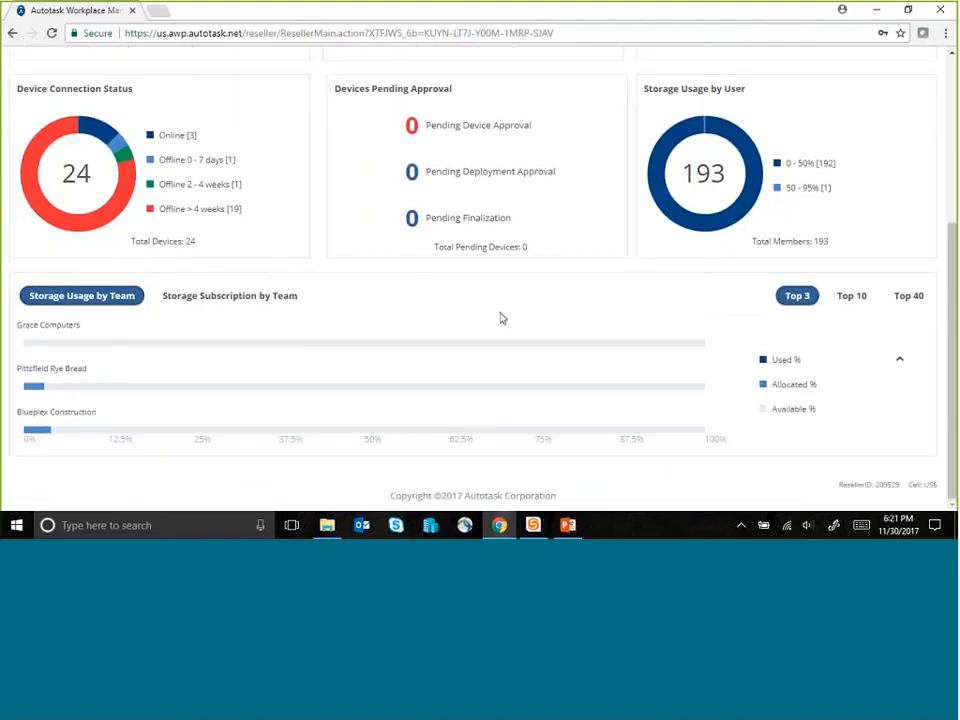
scroll(379, 313, up, 3)
scroll(379, 313, up, 1)
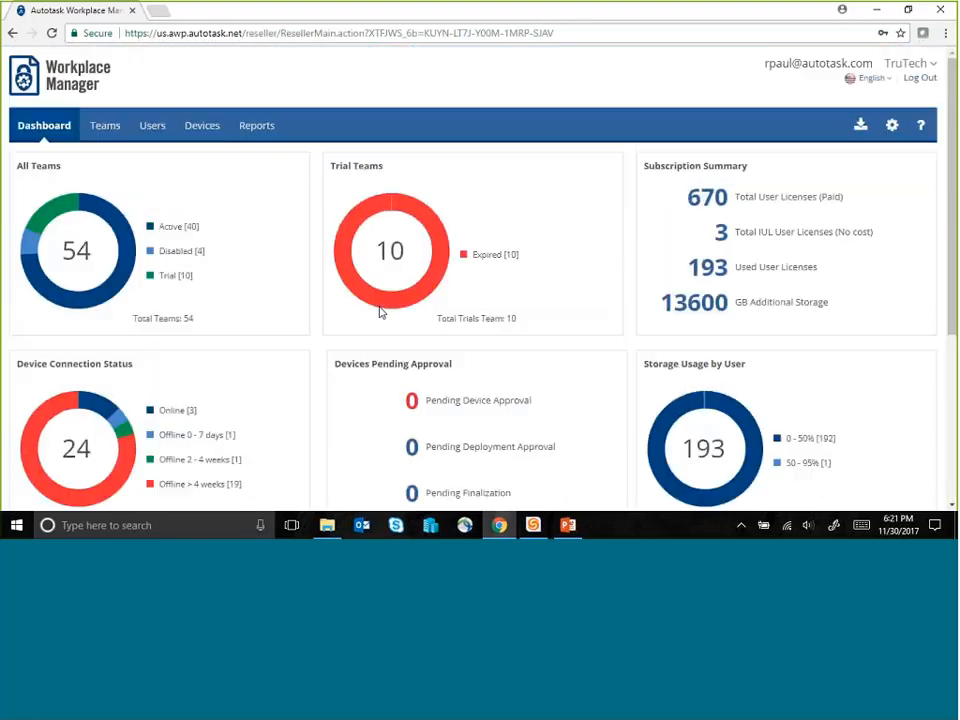
scroll(291, 312, down, 1)
scroll(272, 304, up, 1)
Open the list of active teams from the dashboard and view which columns can be shown or hidden
click(130, 253)
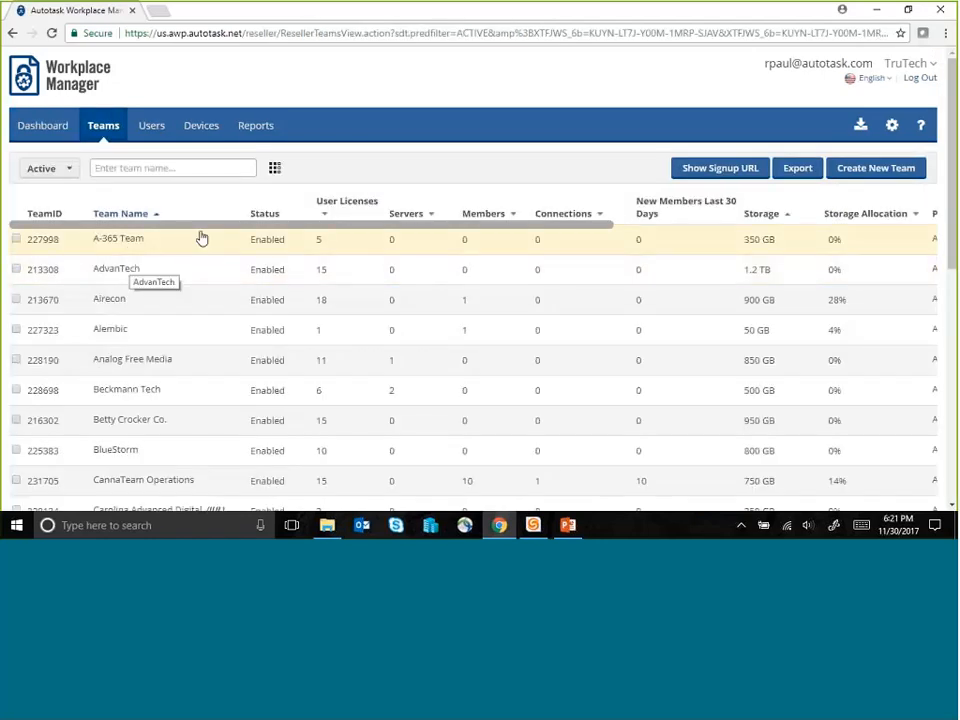
mouse_move(204, 232)
mouse_down()
mouse_move(395, 232)
mouse_move(210, 231)
mouse_up()
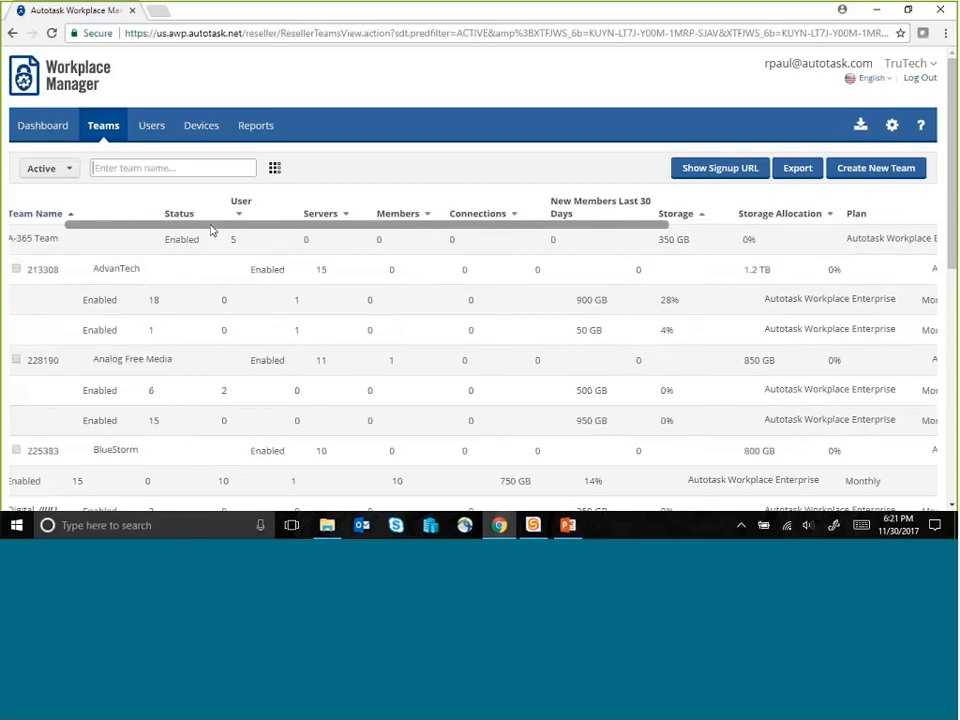
click(275, 170)
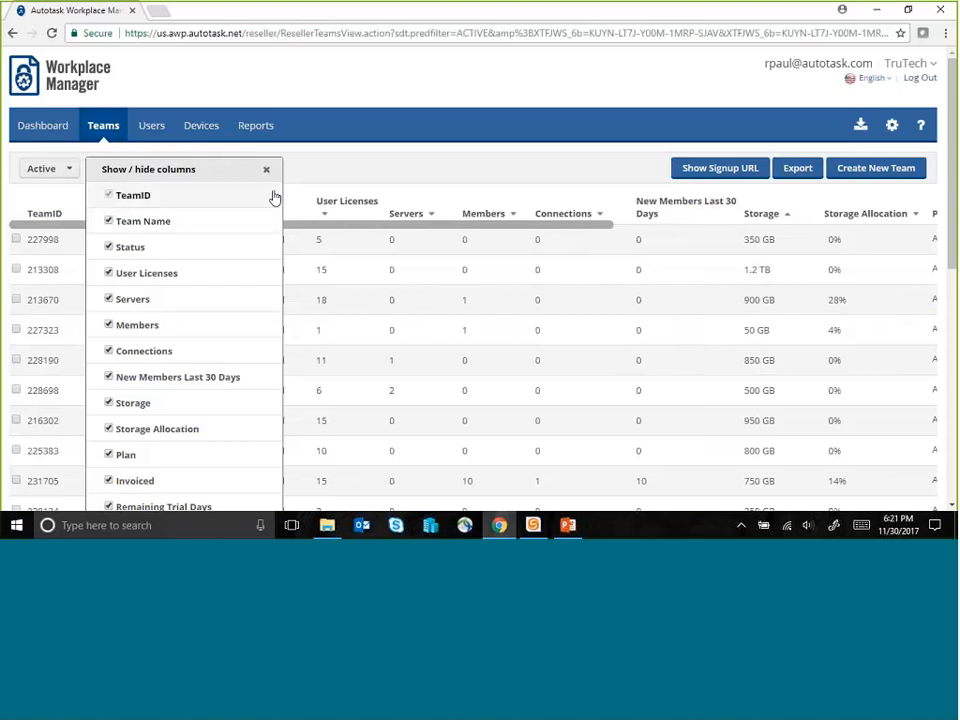
click(267, 172)
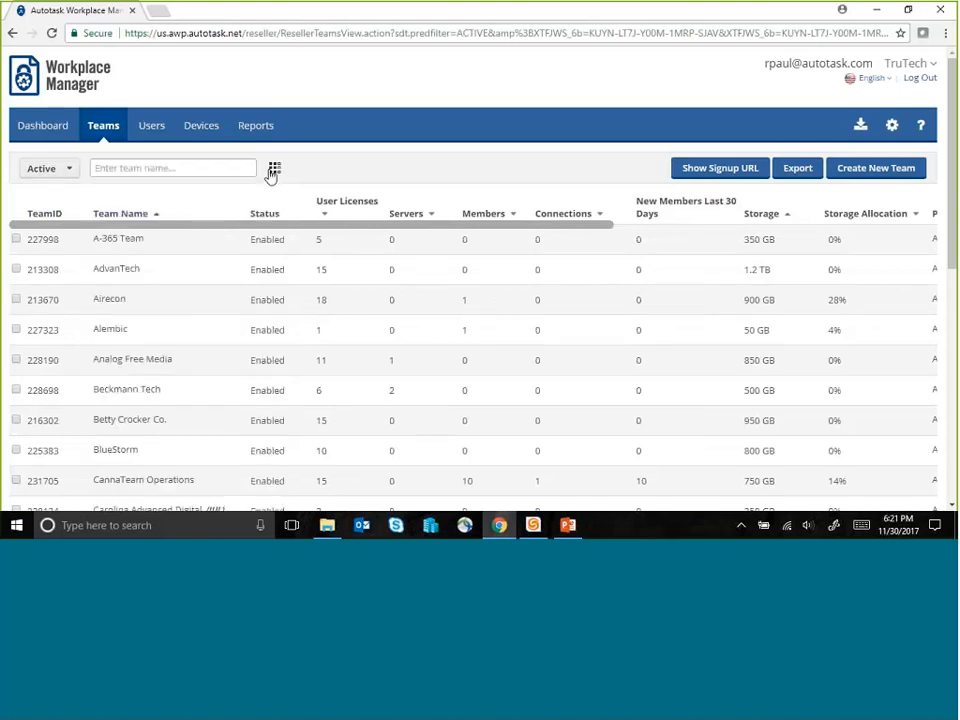
Return to the dashboard and open the Support Settings page with the client support contact details
click(36, 129)
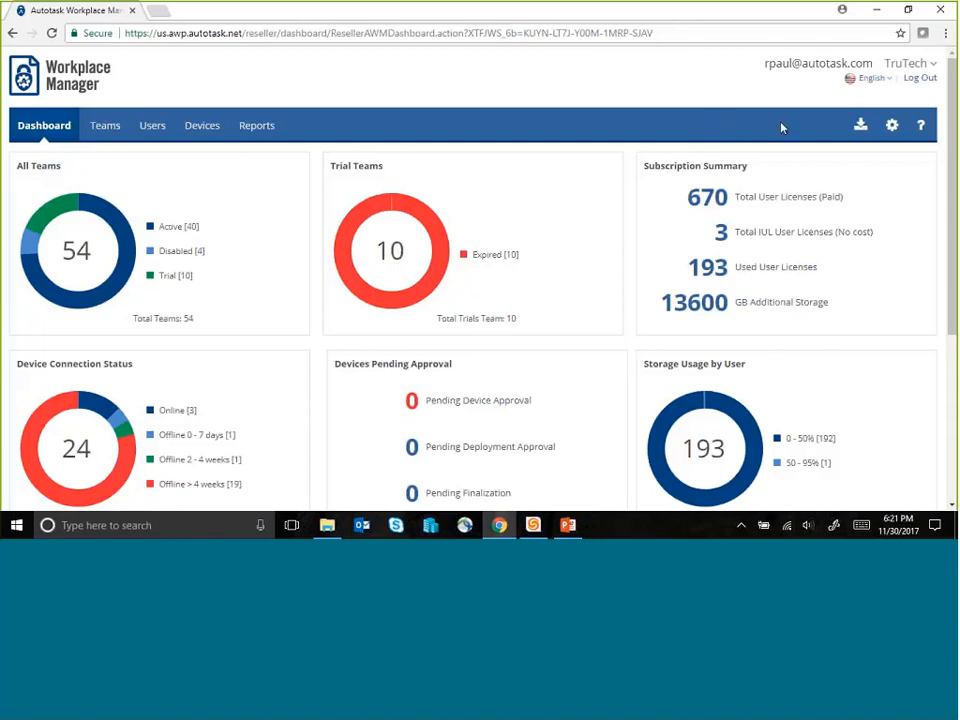
click(891, 131)
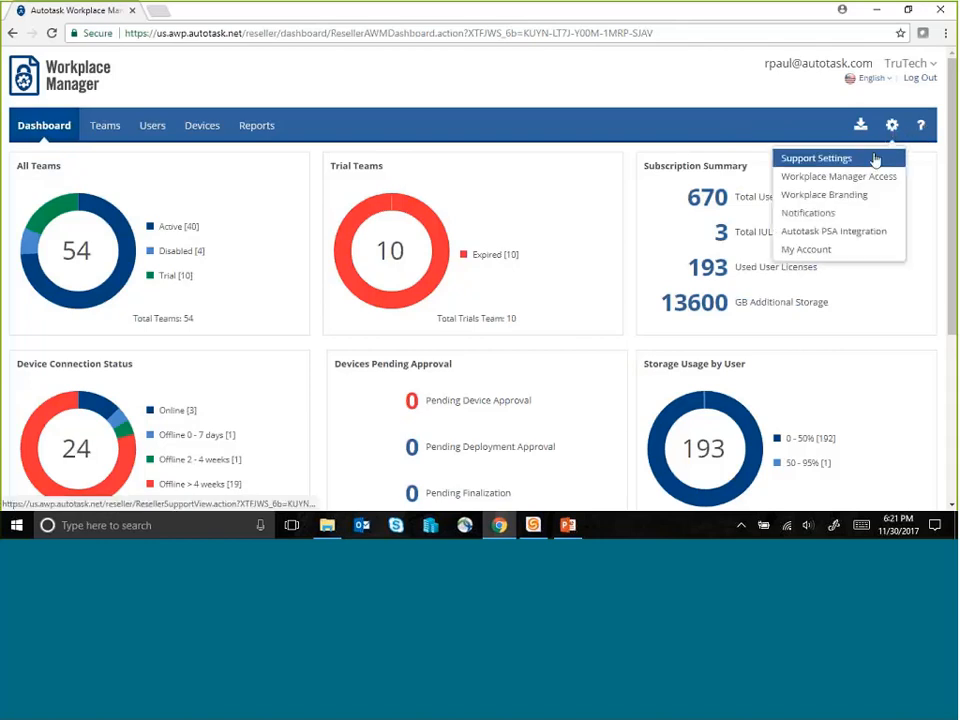
click(820, 160)
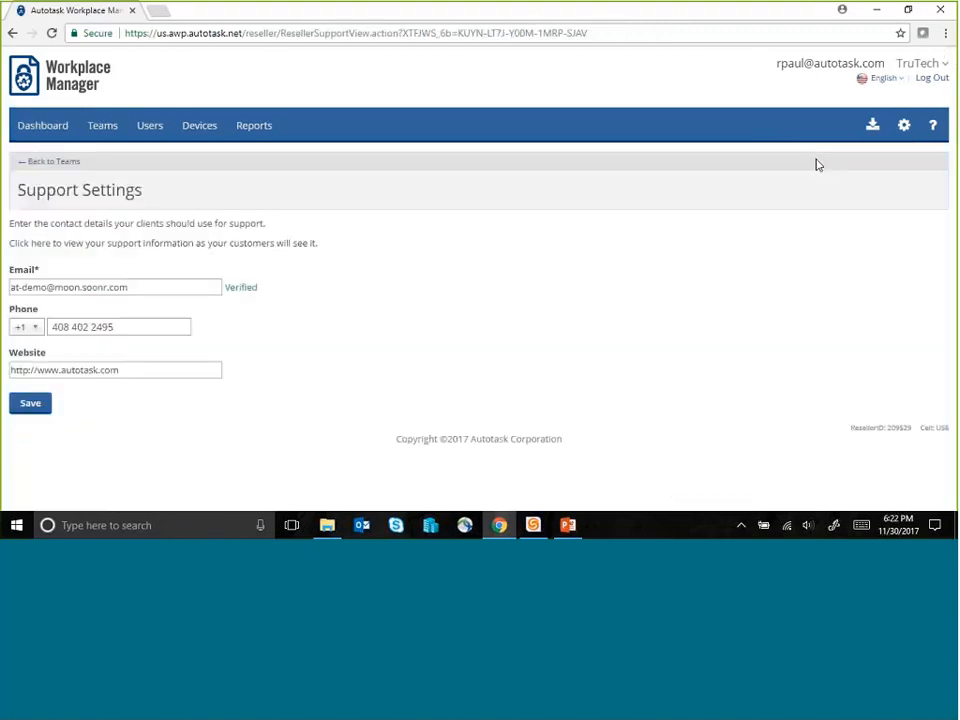
Open the Workplace Manager Access settings and look through the list of users with their user types
click(904, 128)
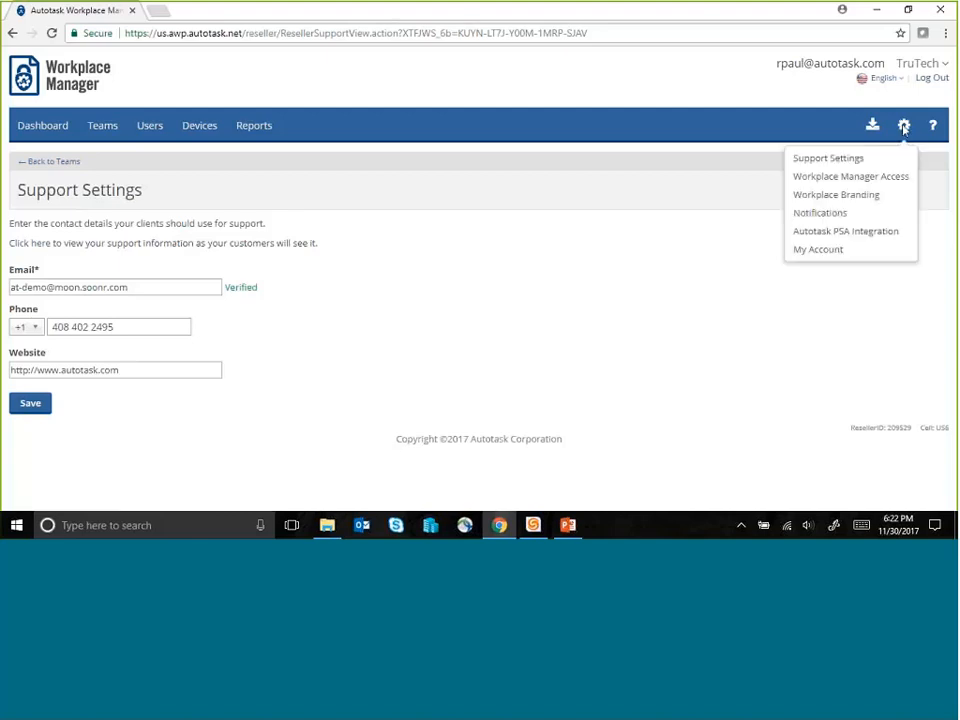
click(893, 181)
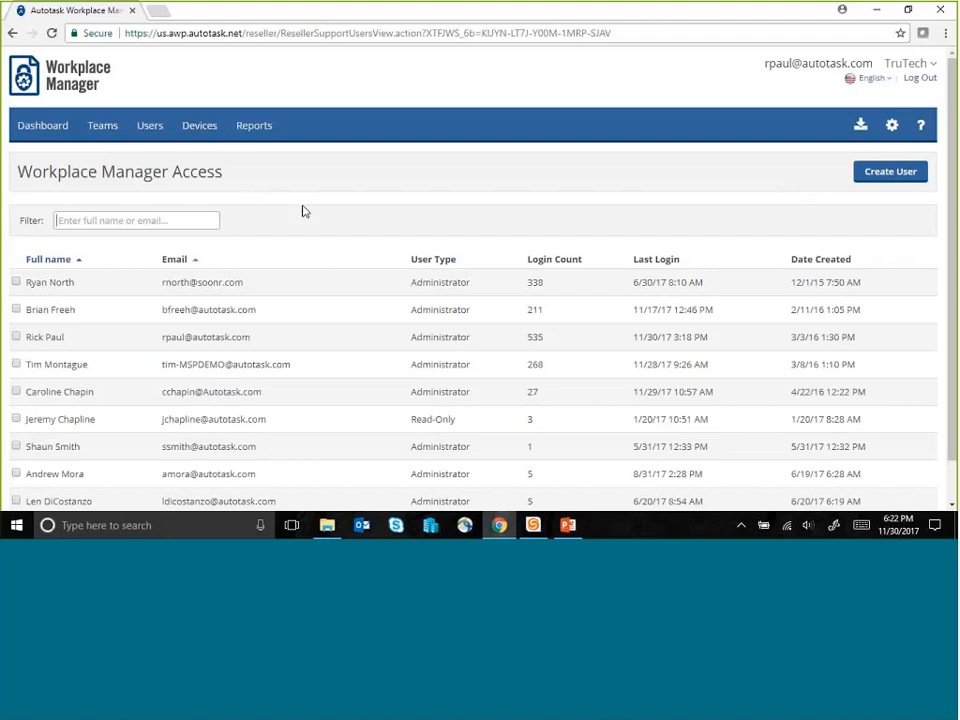
scroll(302, 250, down, 1)
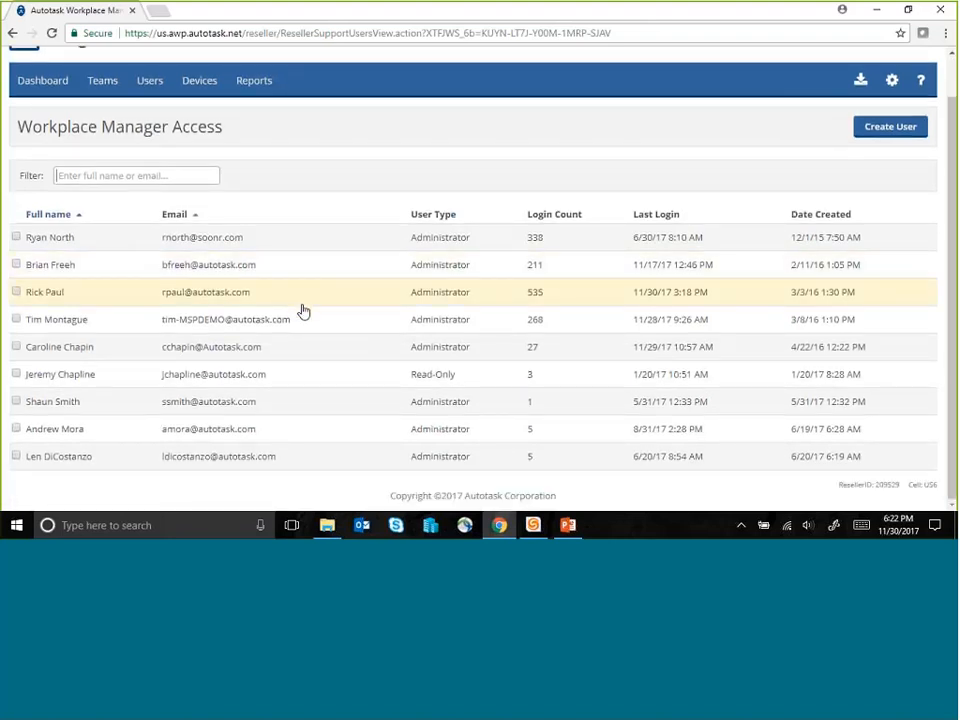
scroll(302, 313, up, 1)
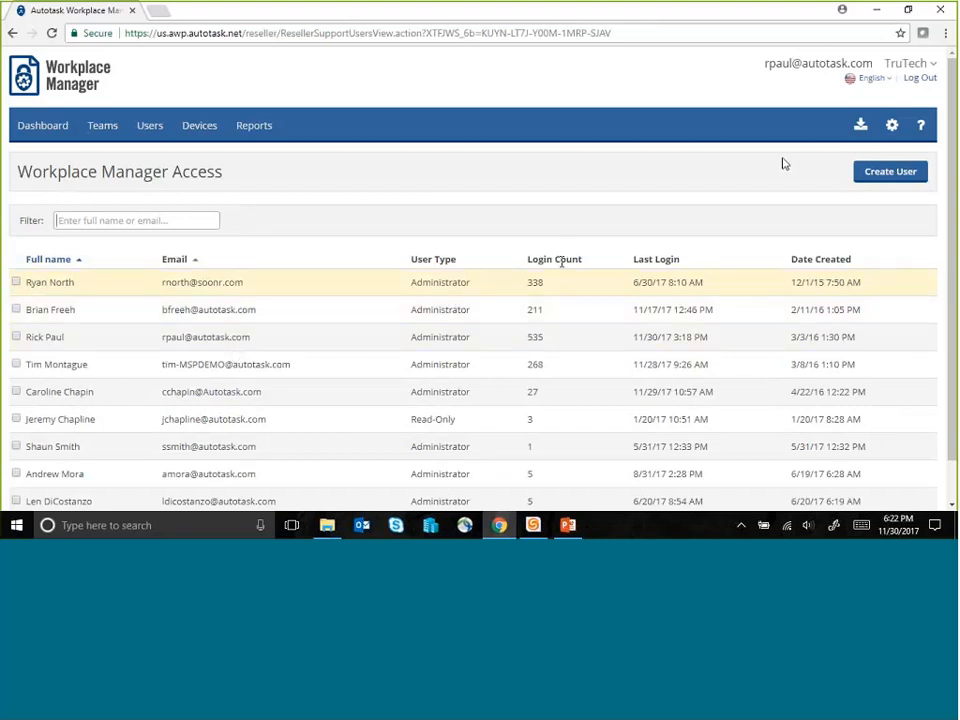
Open the Workplace Branding settings and examine the logo, organization name, color schemes and branding preview
click(891, 125)
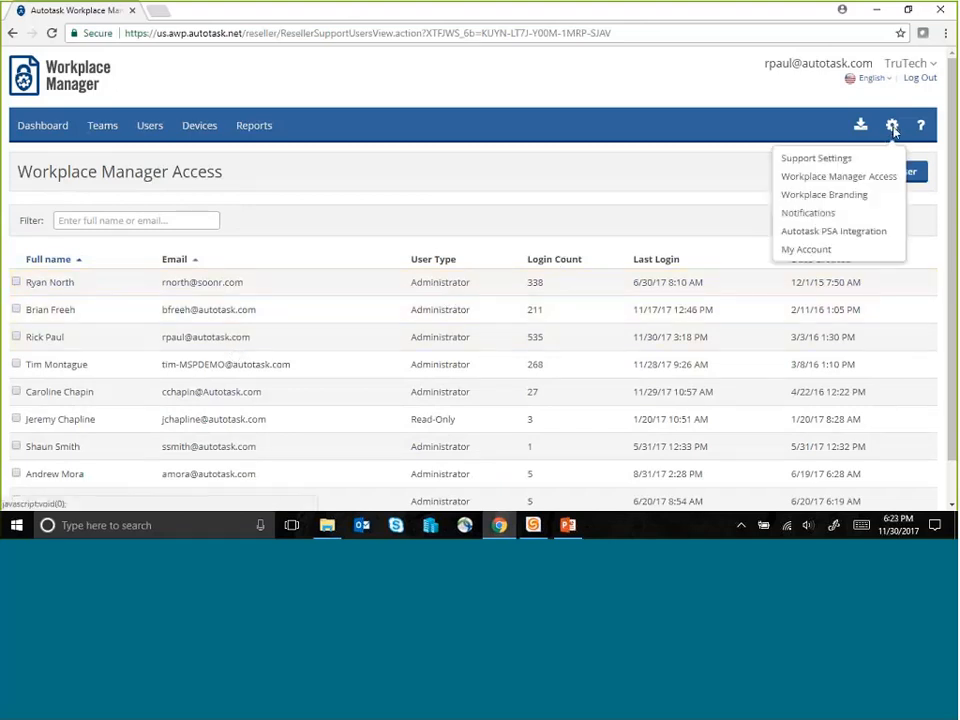
click(881, 195)
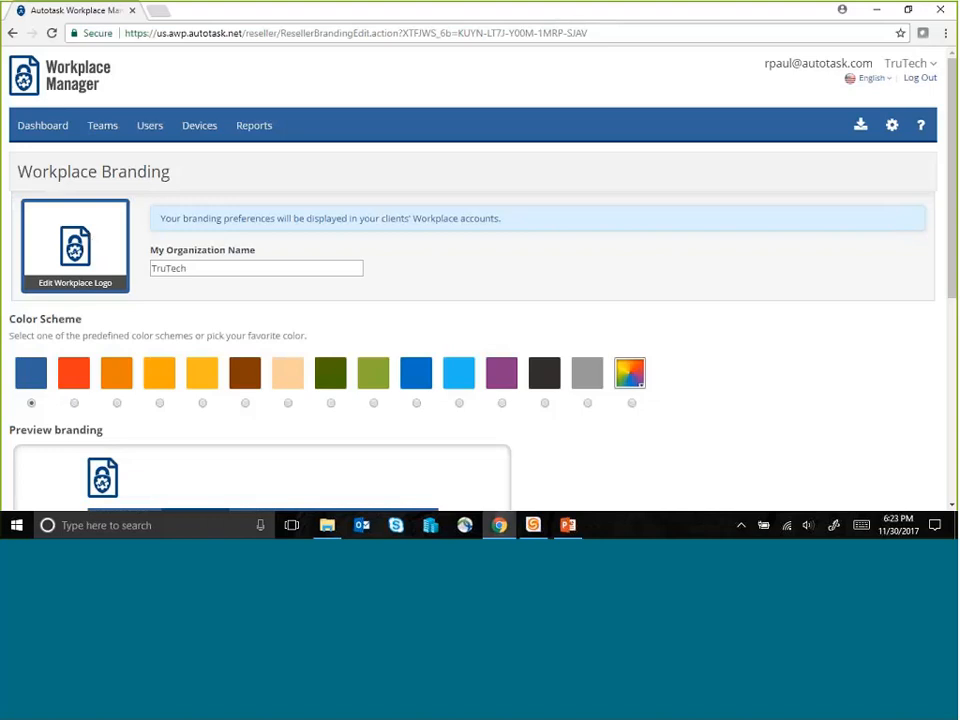
scroll(96, 296, down, 1)
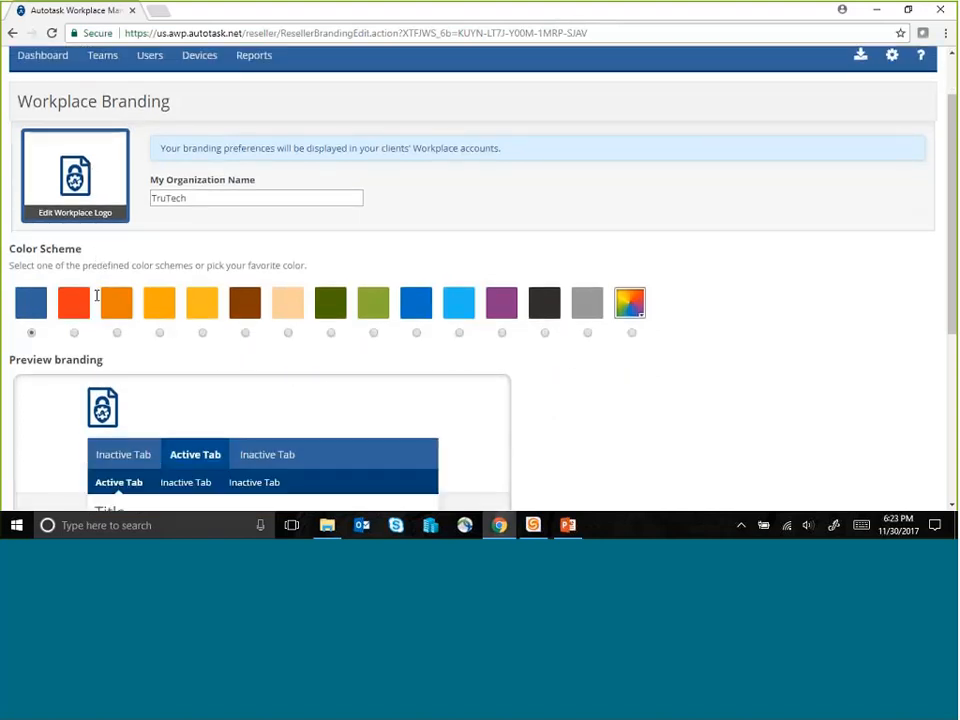
scroll(96, 296, down, 2)
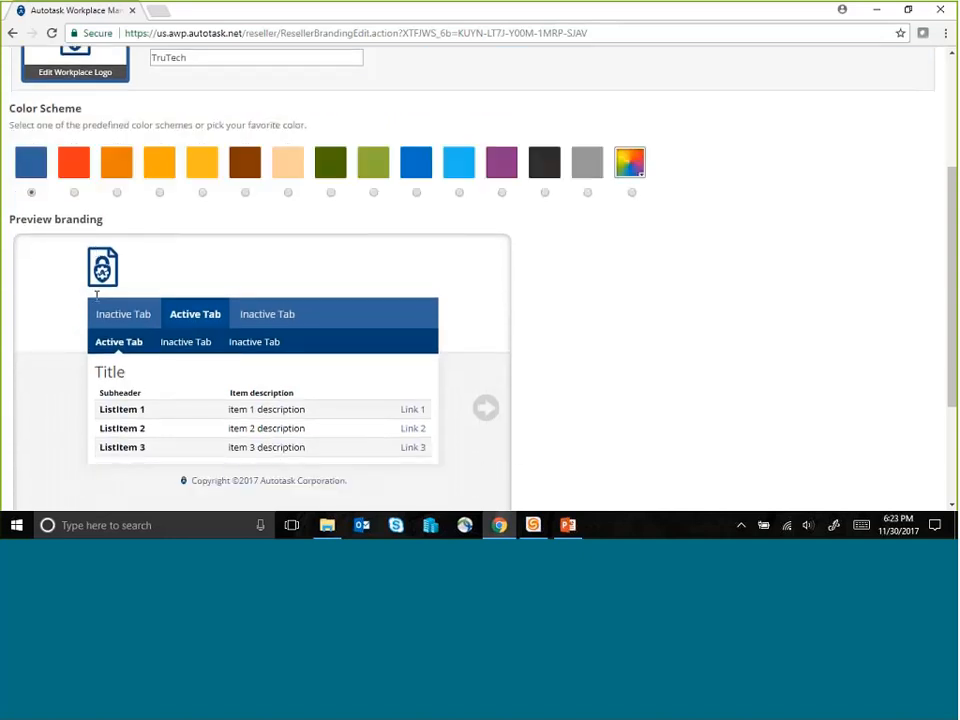
scroll(97, 298, up, 3)
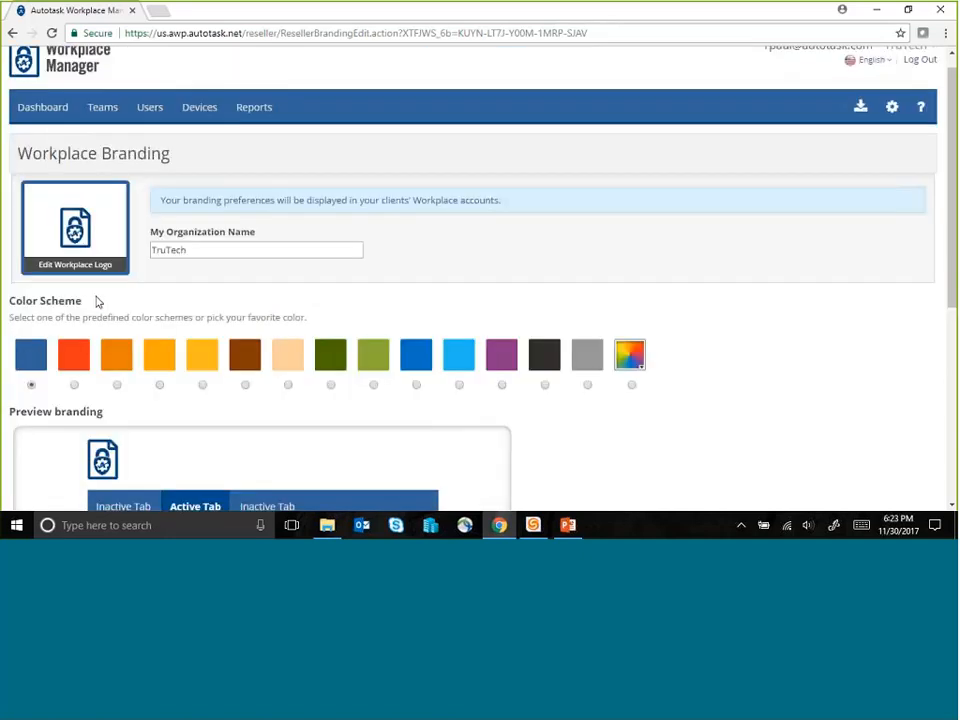
scroll(97, 301, up, 1)
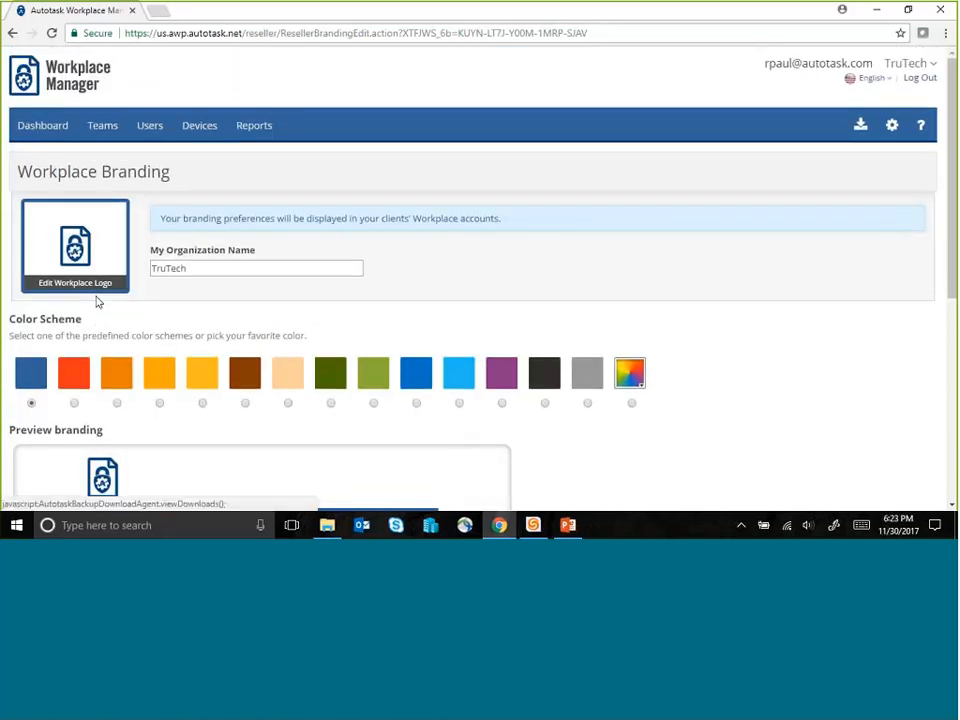
View the product Notifications settings and the Autotask PSA Integration page with its list of services
click(894, 129)
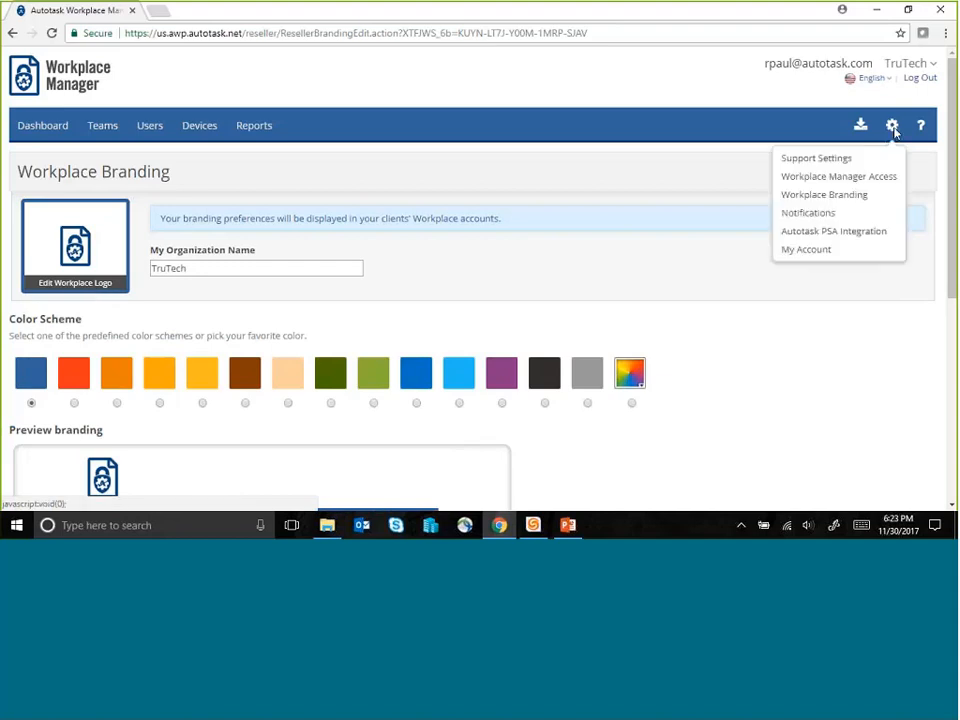
click(828, 214)
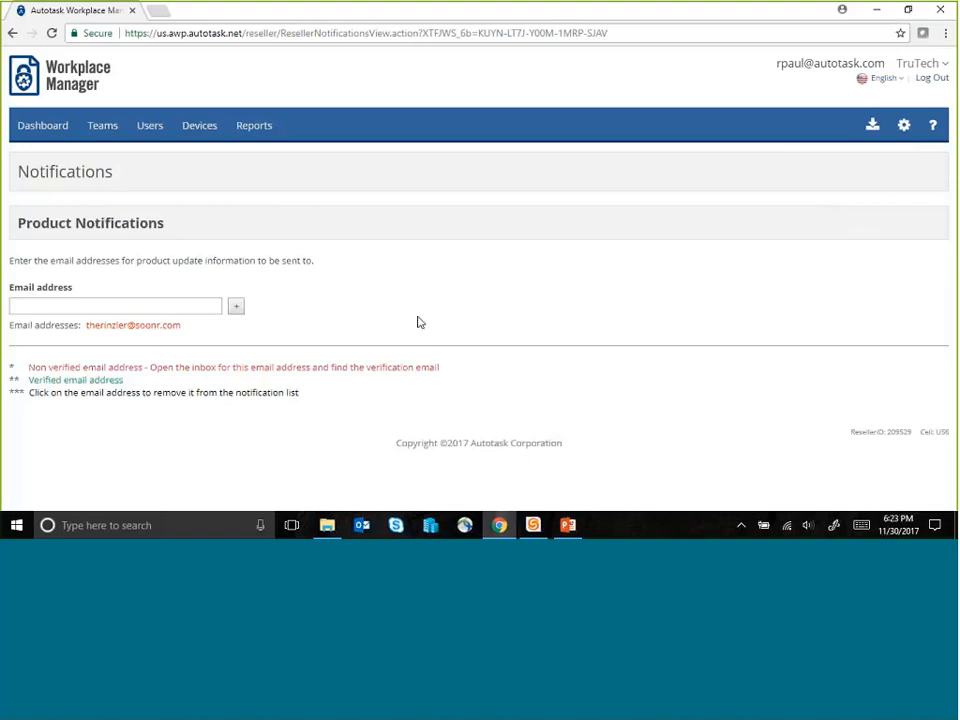
click(905, 131)
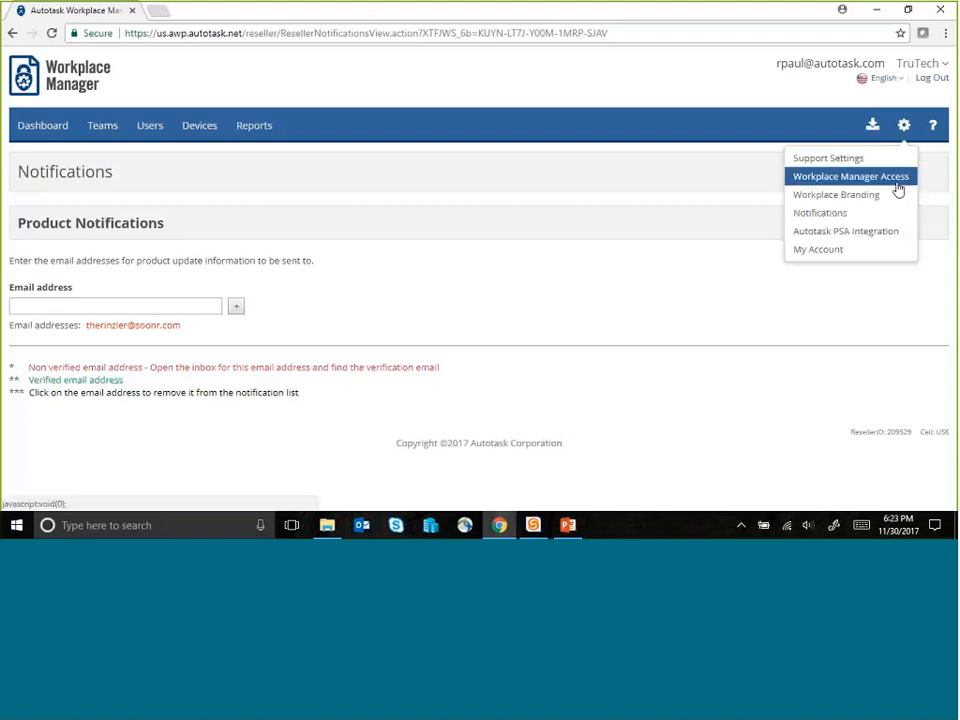
click(809, 234)
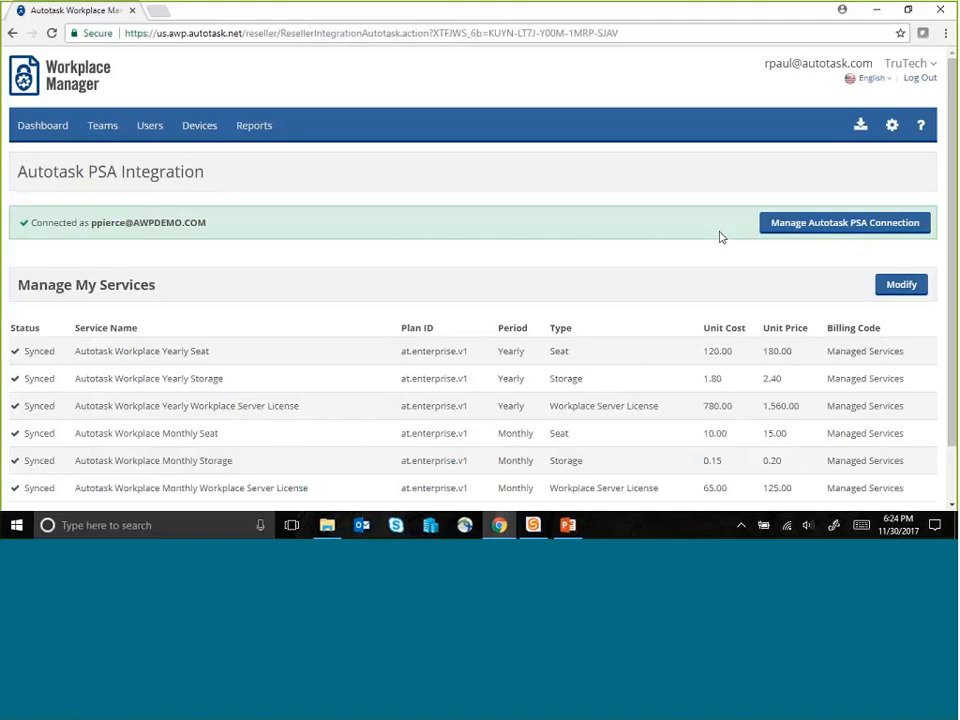
scroll(597, 247, down, 1)
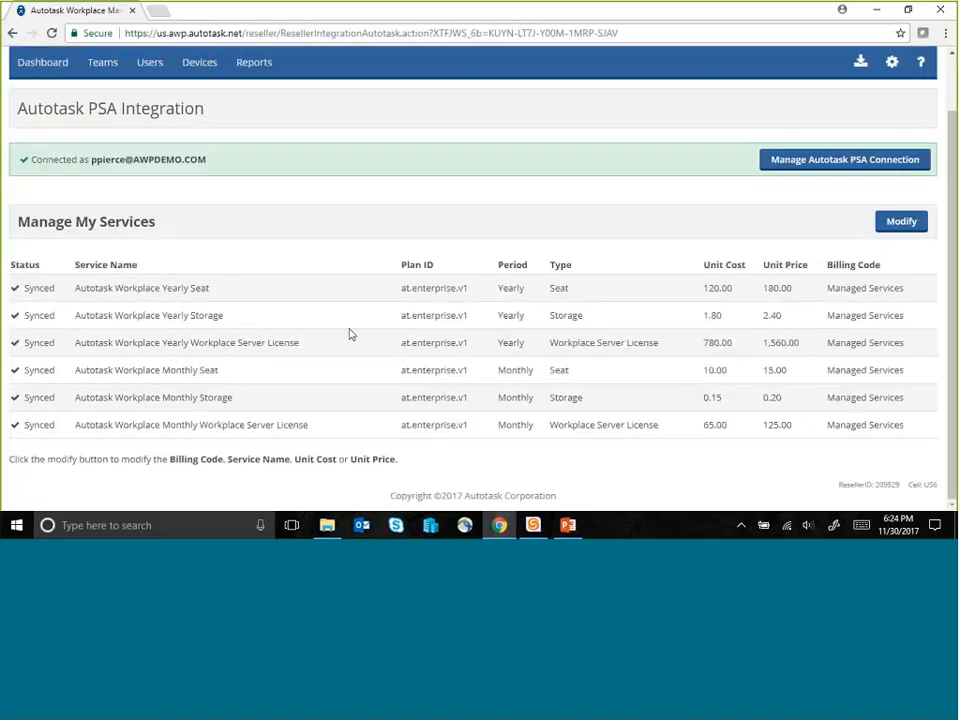
Open the Autotask PSA services for modification and review their names, unit costs, unit prices and billing codes
click(901, 222)
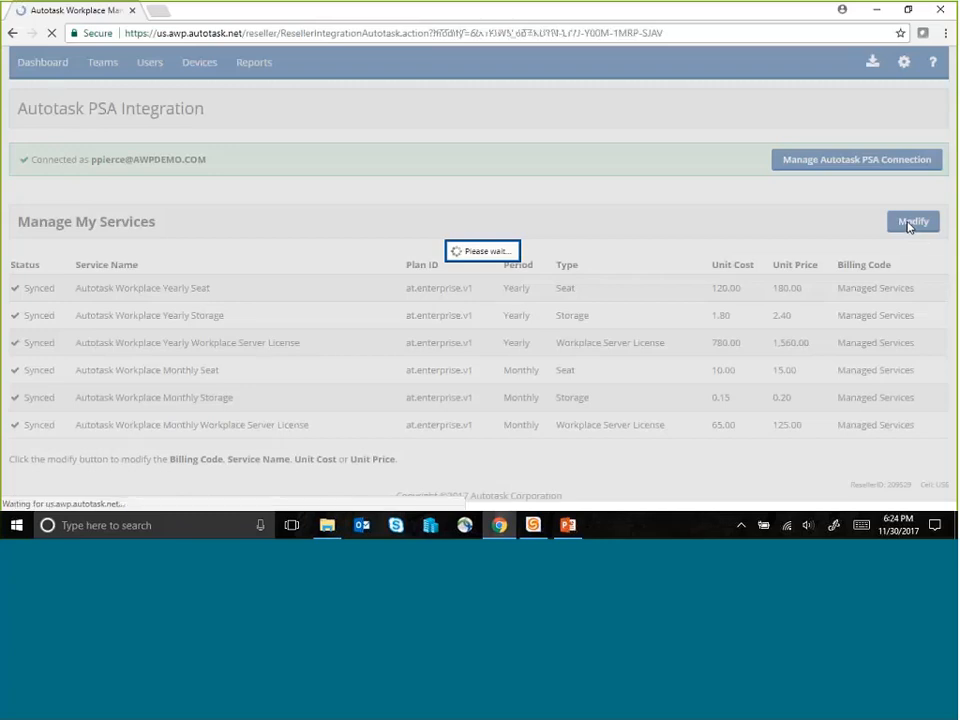
scroll(317, 289, down, 2)
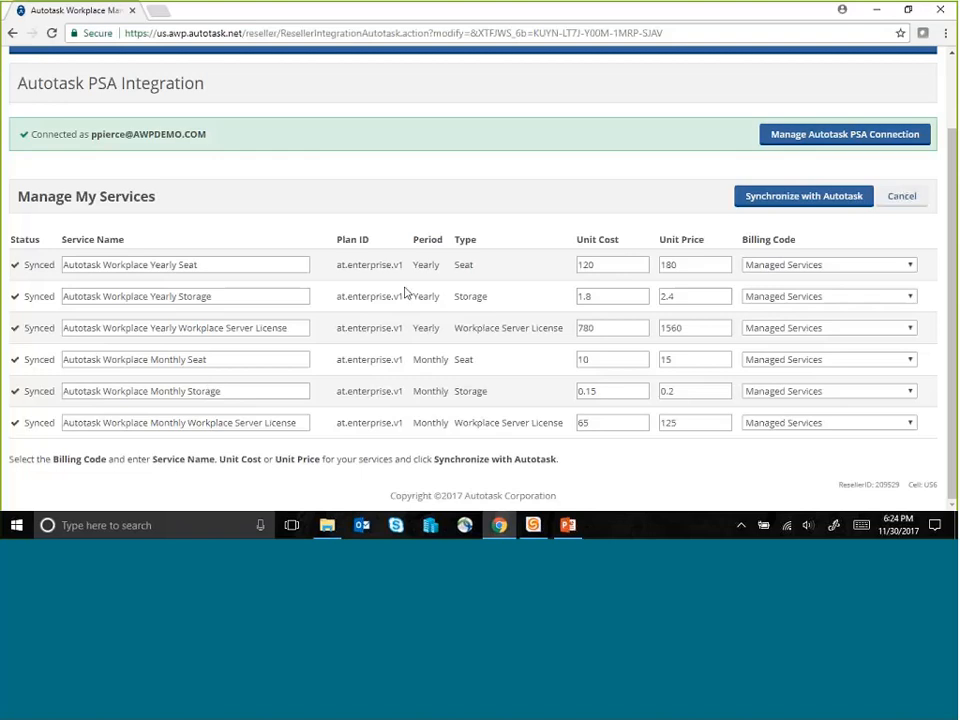
scroll(406, 289, up, 2)
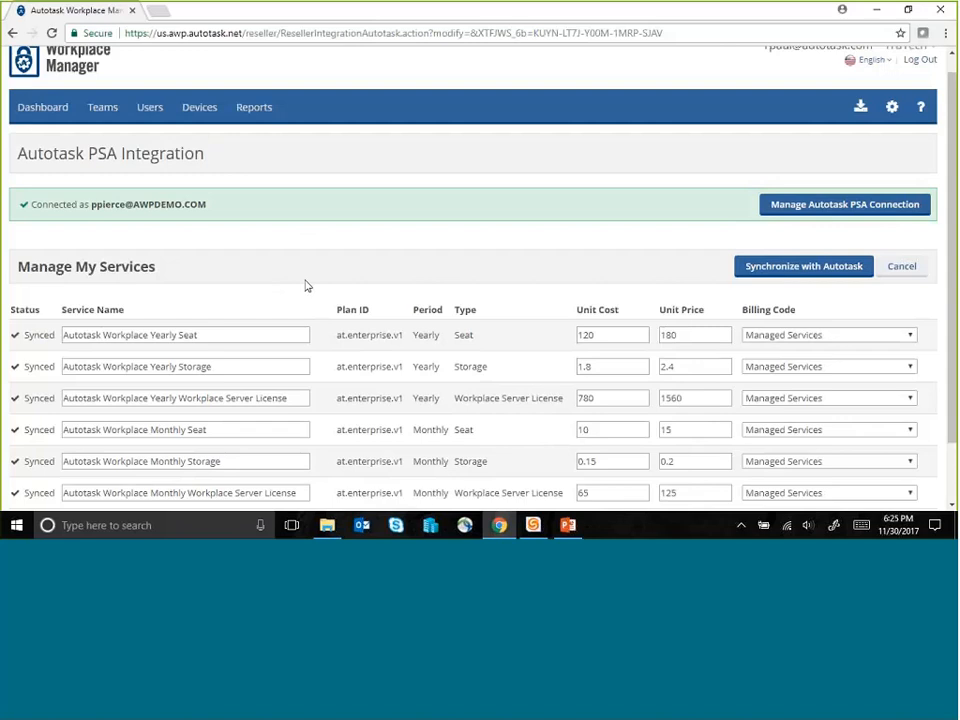
Leave the integration settings and start a new team in the Teams section with the name Boston Soccer Inc
click(35, 109)
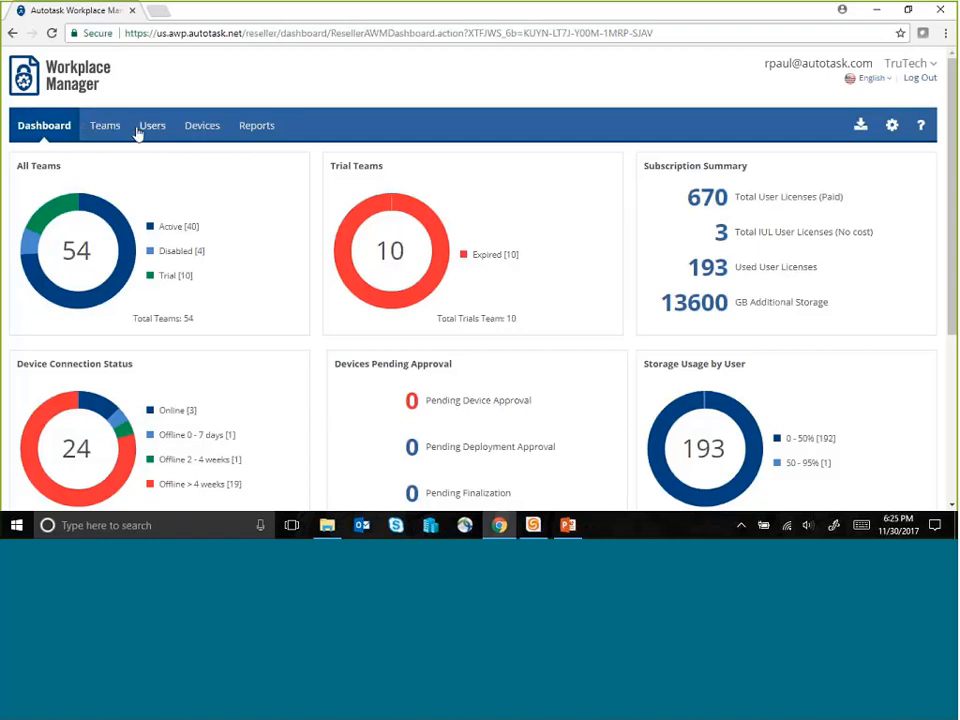
click(104, 127)
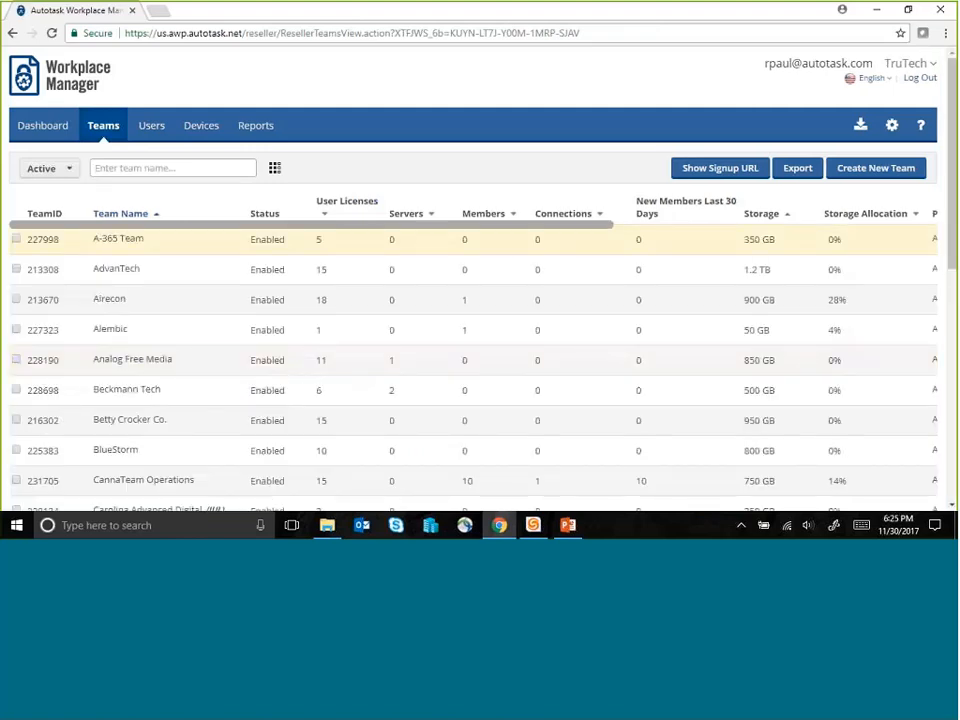
click(70, 168)
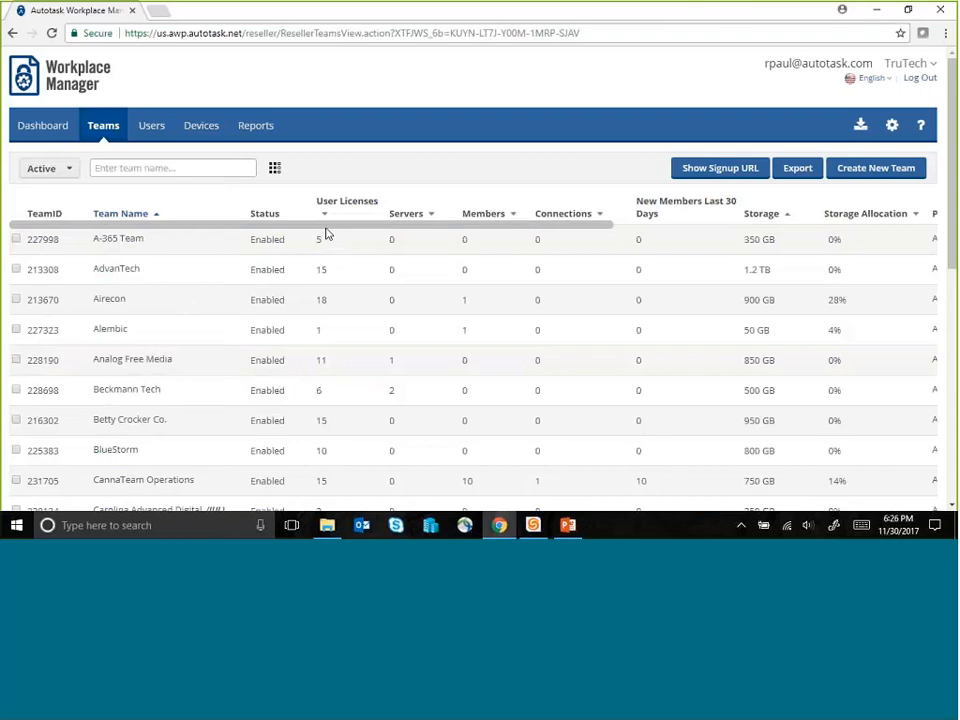
click(862, 176)
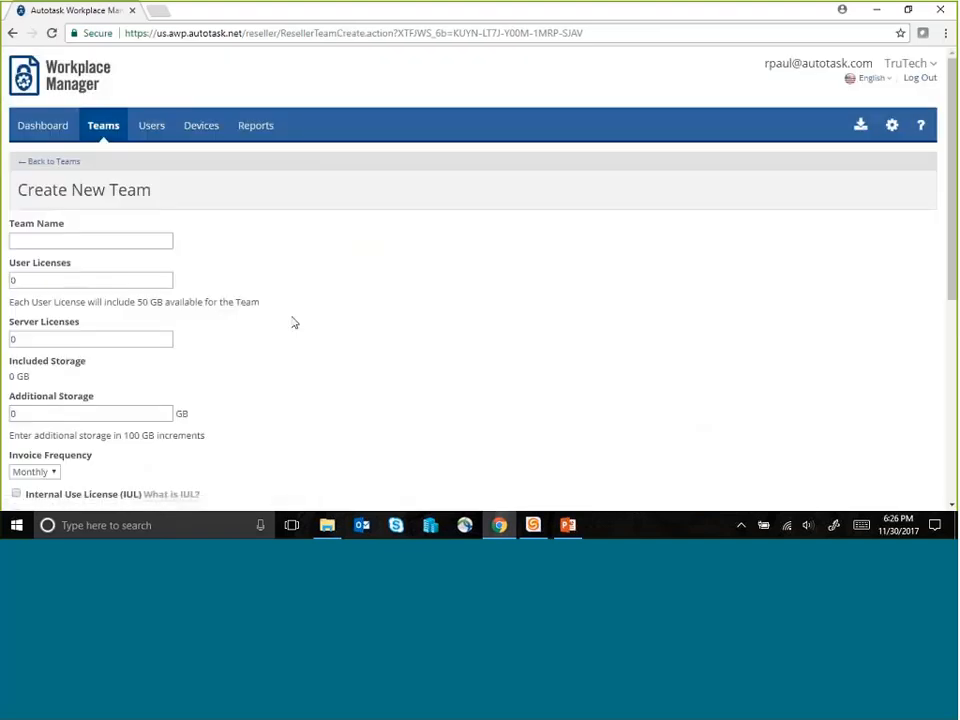
text(Boston Soccer Inc)
Set the new team's number of user licenses to 10
scroll(225, 321, down, 1)
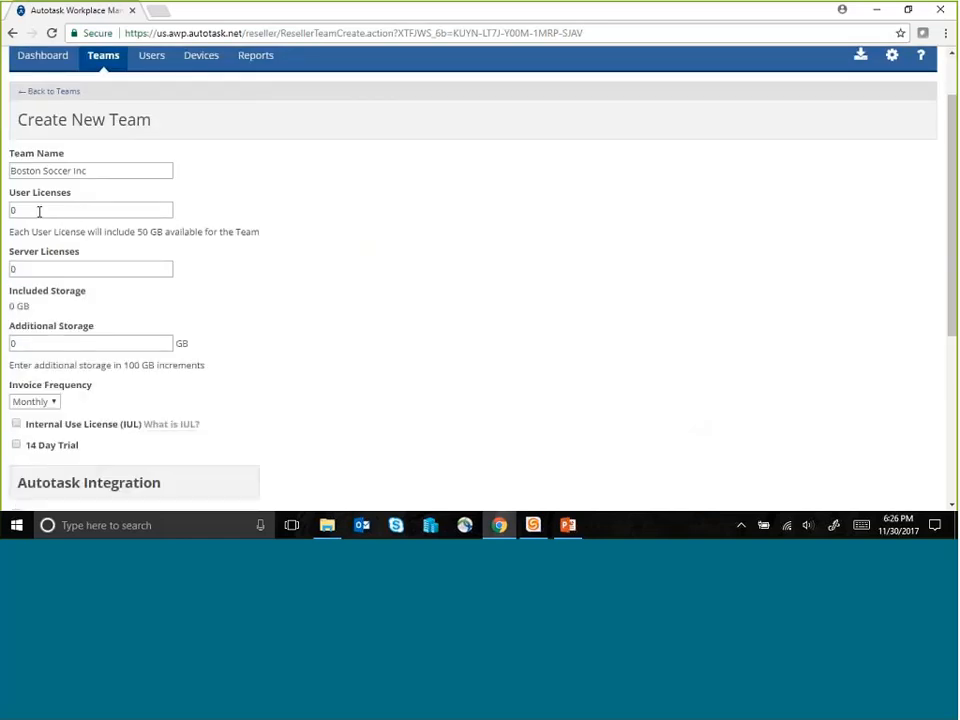
key(Tab)
text(10)
click(306, 330)
Check the invoice frequency options available for the new team
scroll(75, 288, down, 3)
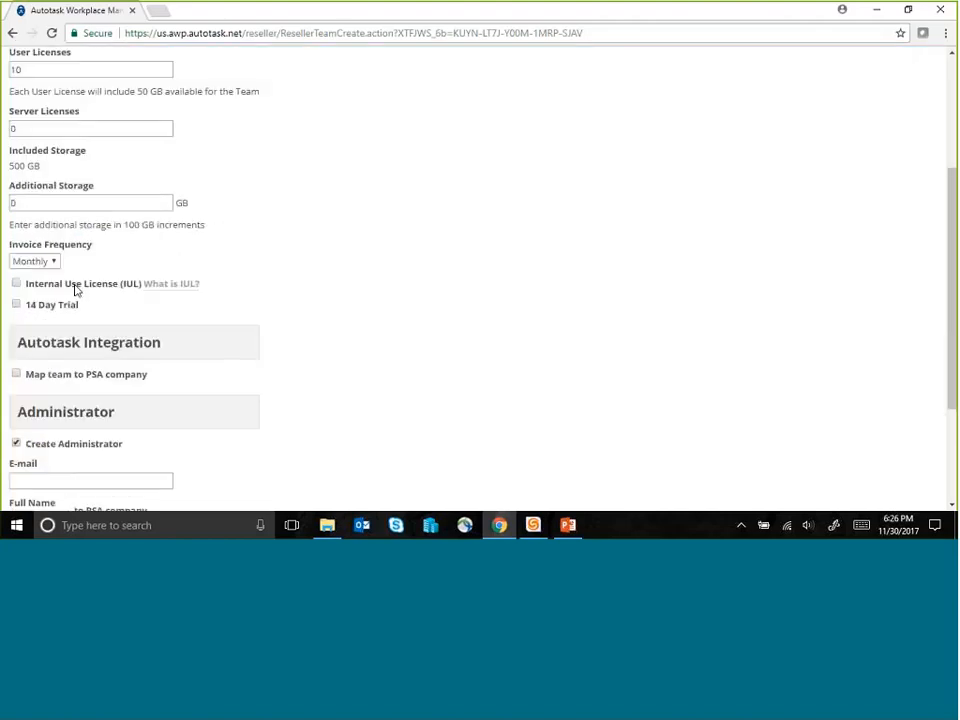
click(54, 261)
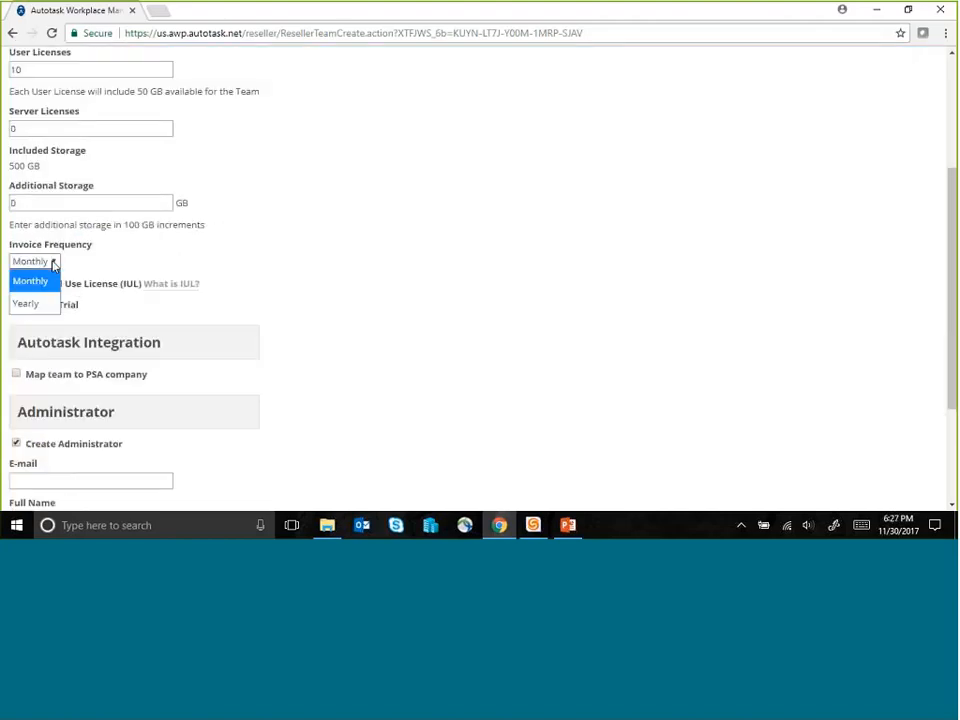
click(100, 260)
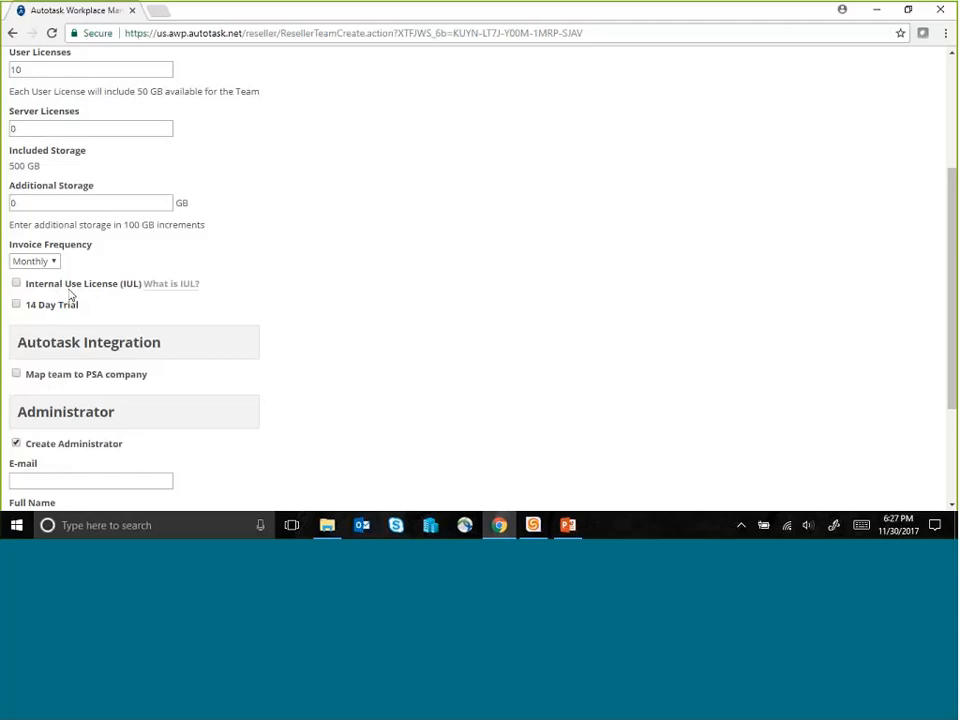
Mark the new team as a 14 Day Trial
click(16, 284)
click(16, 305)
scroll(190, 303, up, 1)
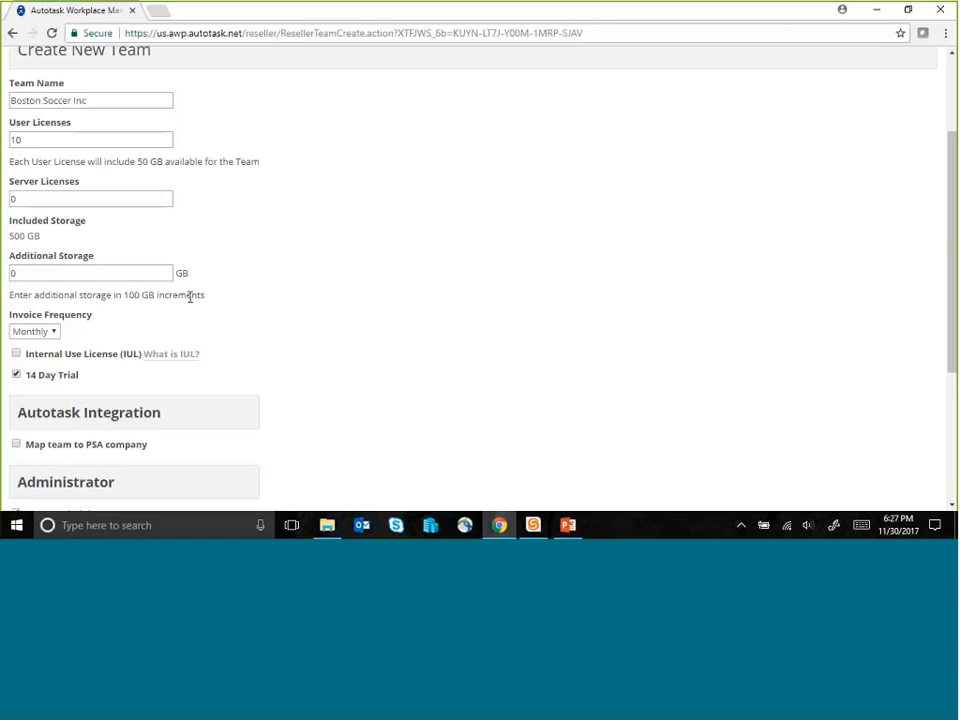
scroll(190, 297, down, 2)
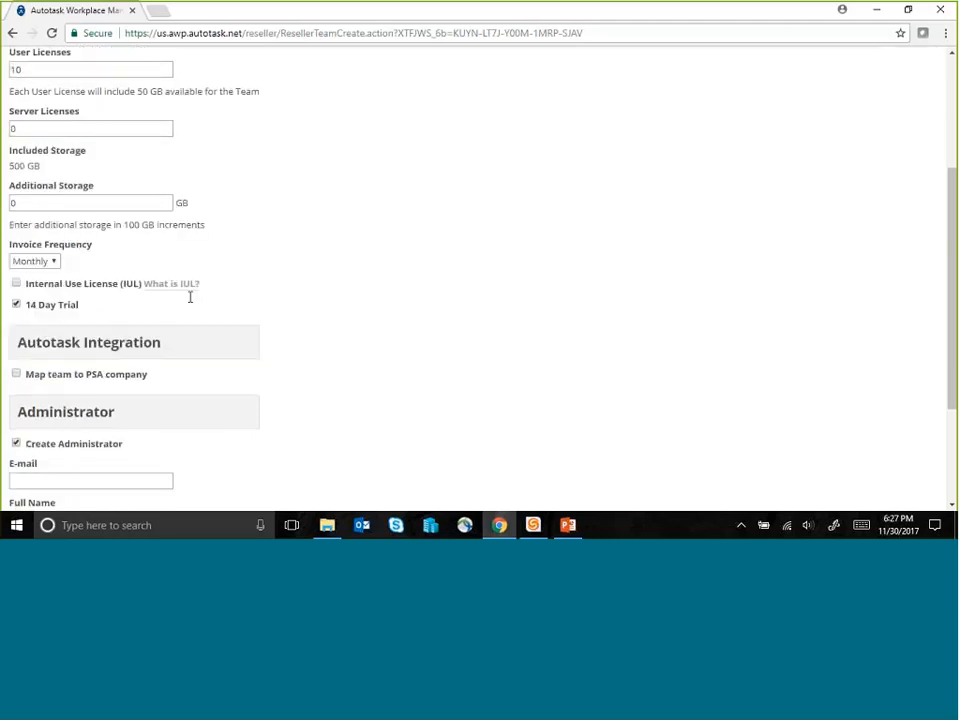
Enable mapping the team to a PSA company and review the mapping choices and administrator fields
scroll(190, 302, down, 2)
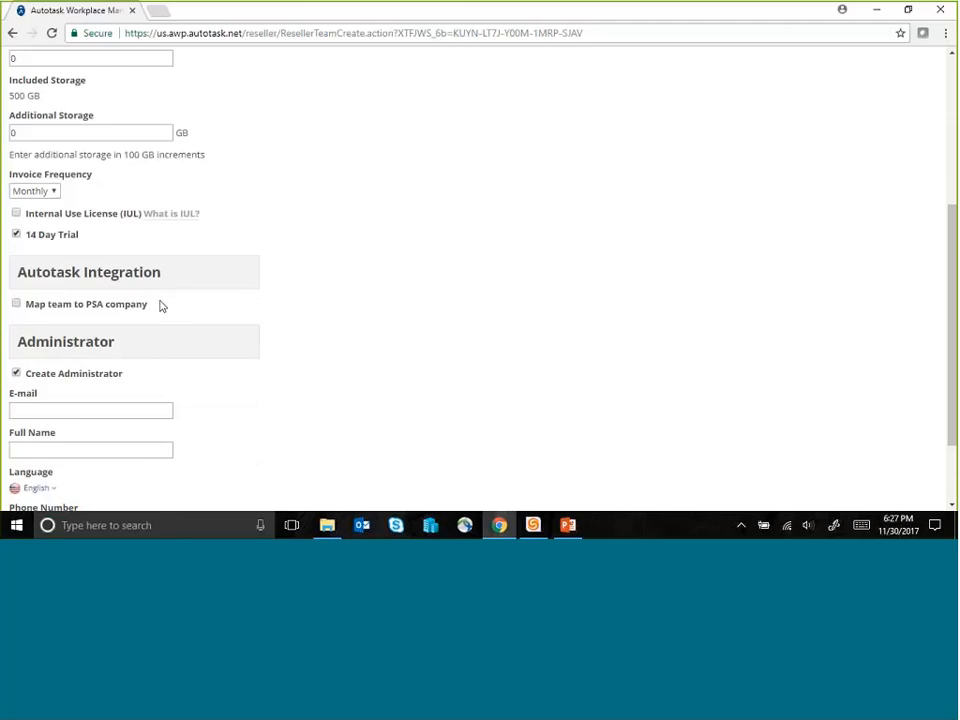
click(16, 303)
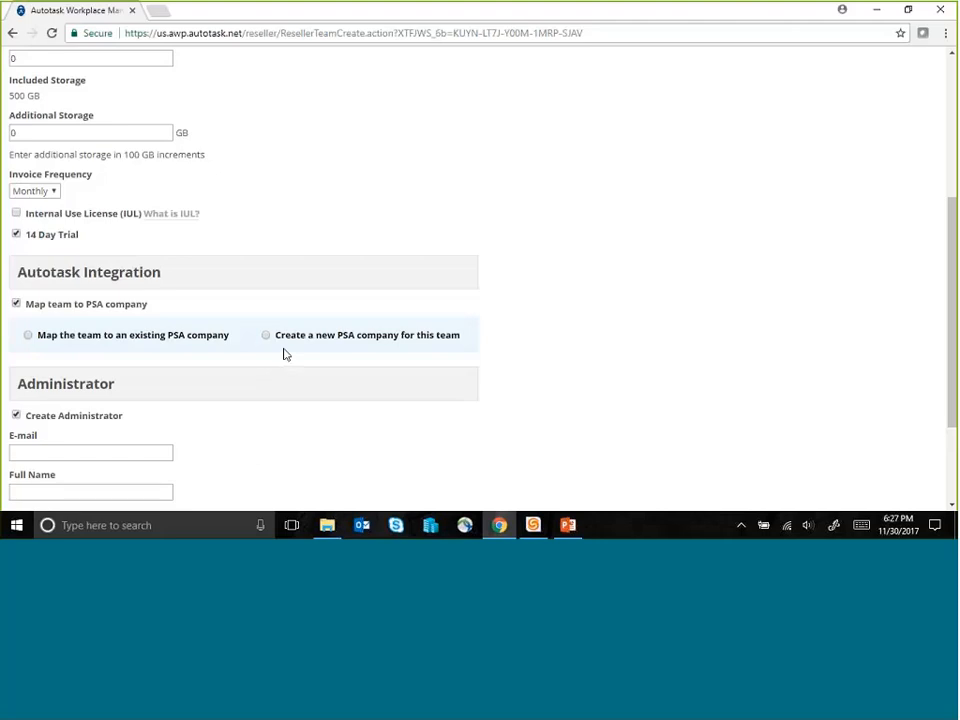
scroll(283, 354, down, 1)
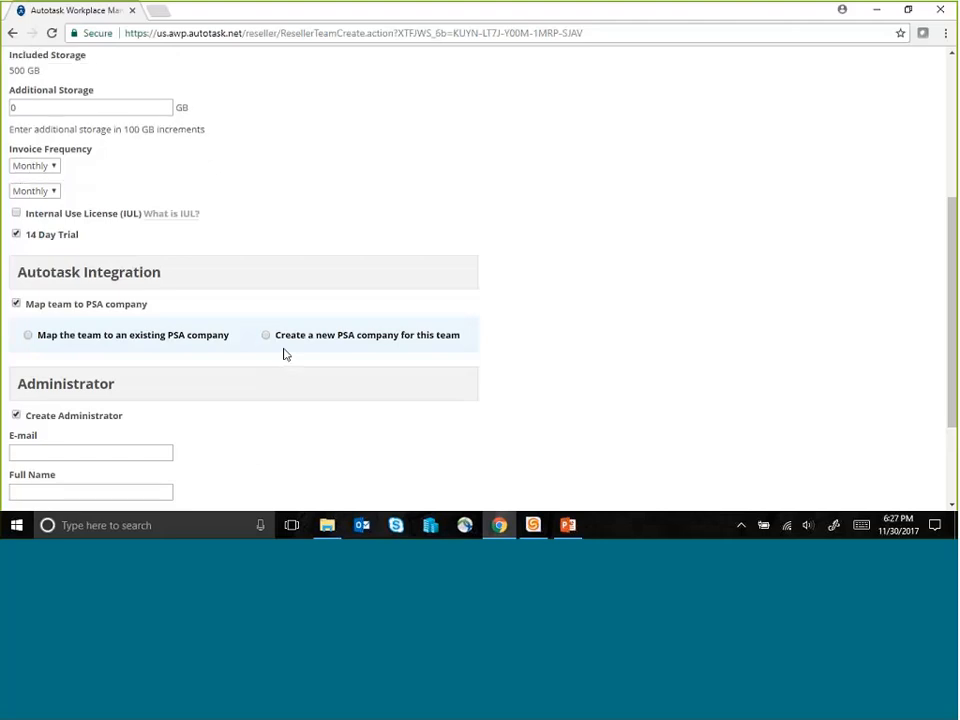
scroll(283, 354, down, 3)
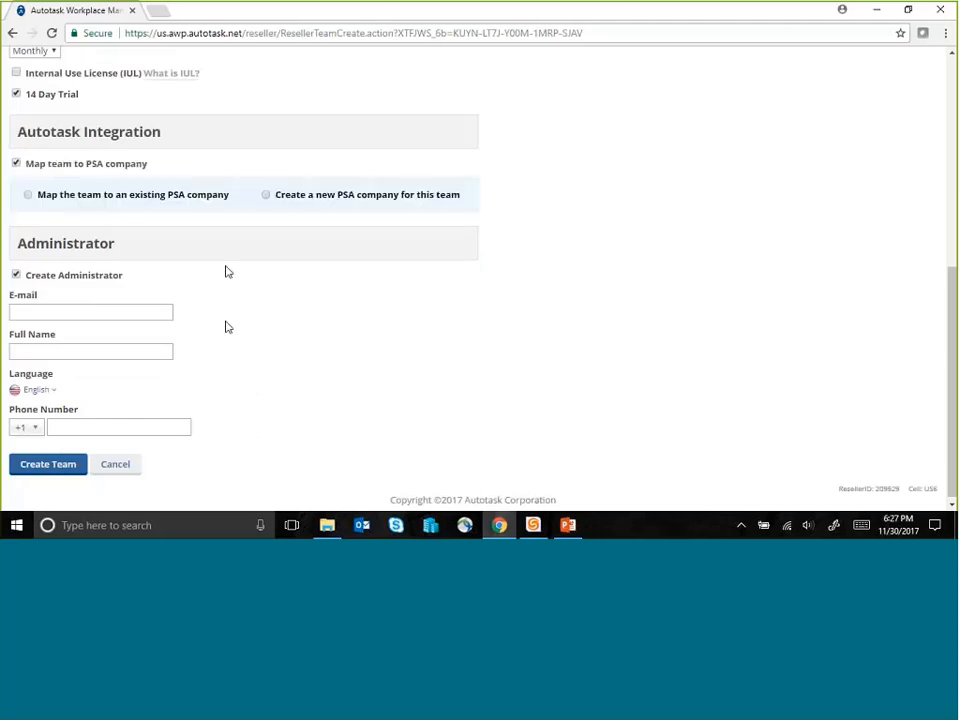
Review the whole new team form and cancel the team's creation
scroll(229, 366, up, 4)
scroll(229, 366, up, 5)
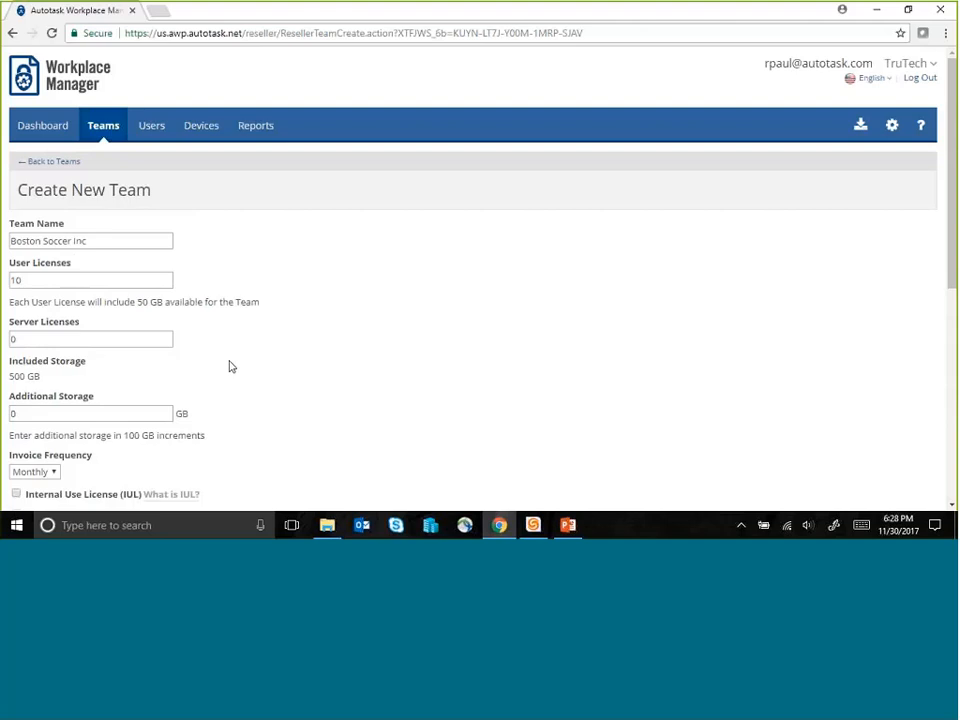
scroll(230, 365, down, 1)
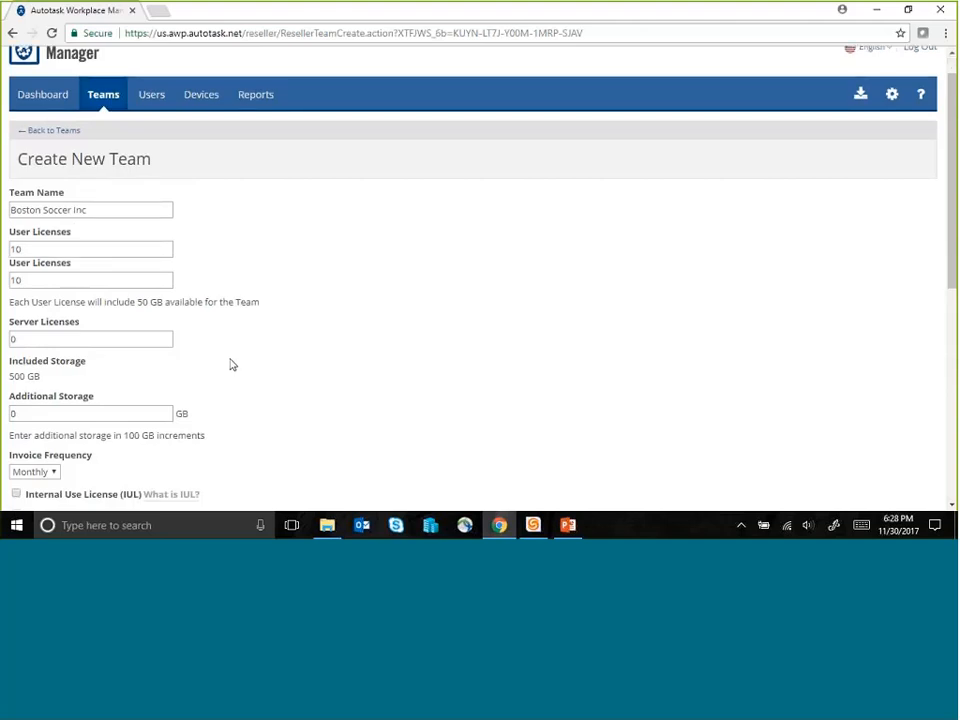
scroll(230, 365, down, 5)
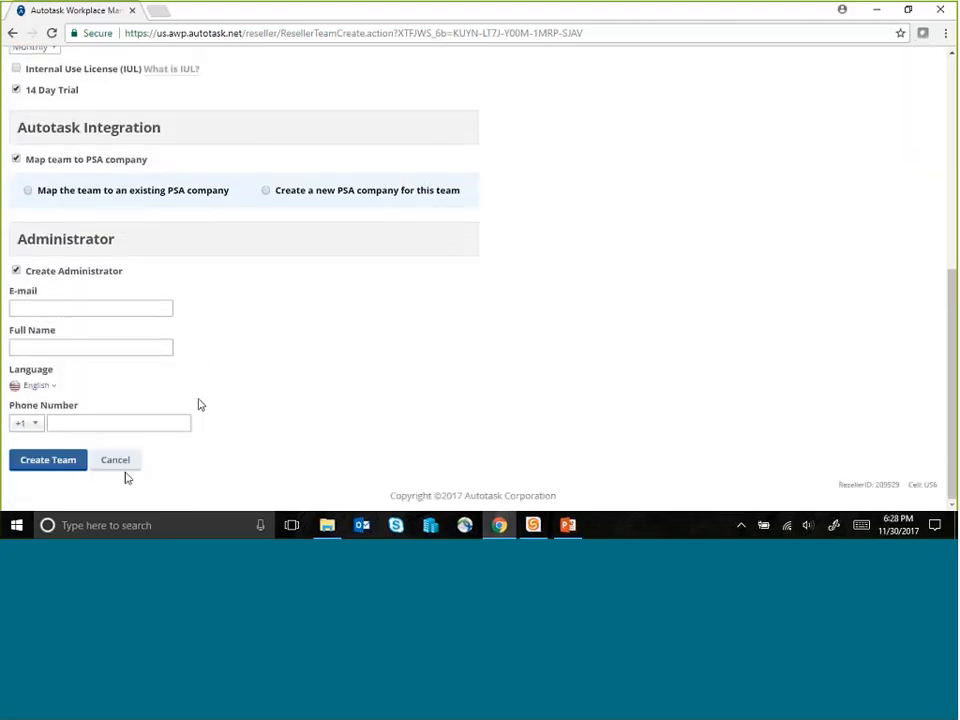
click(144, 462)
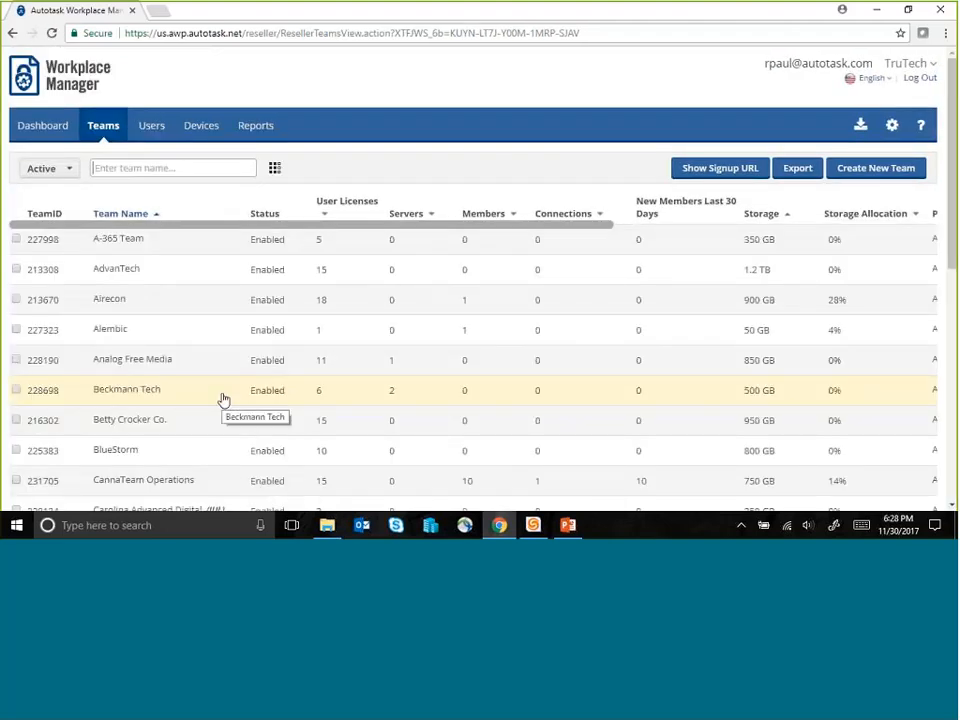
Find the Innotech team in the Teams list and open it for management
scroll(223, 398, down, 5)
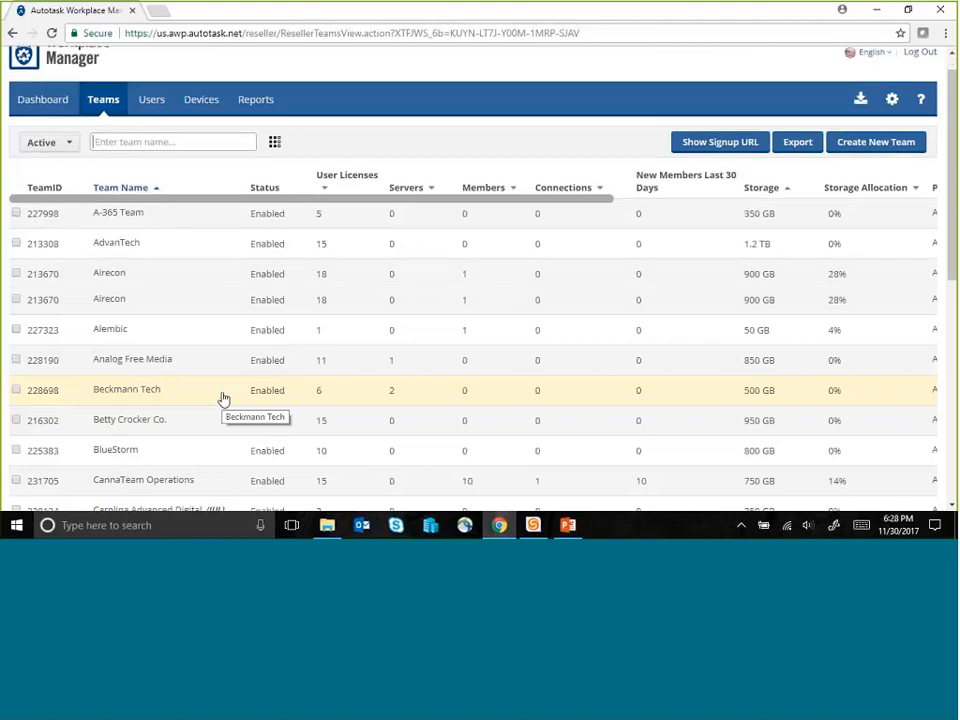
scroll(223, 398, down, 5)
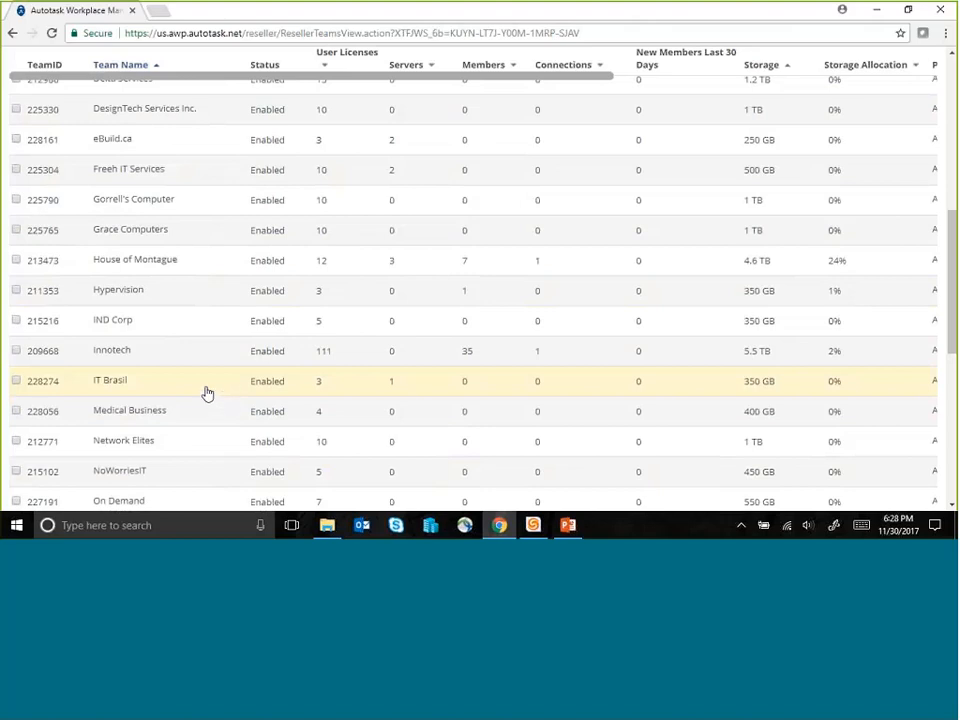
right_click(166, 349)
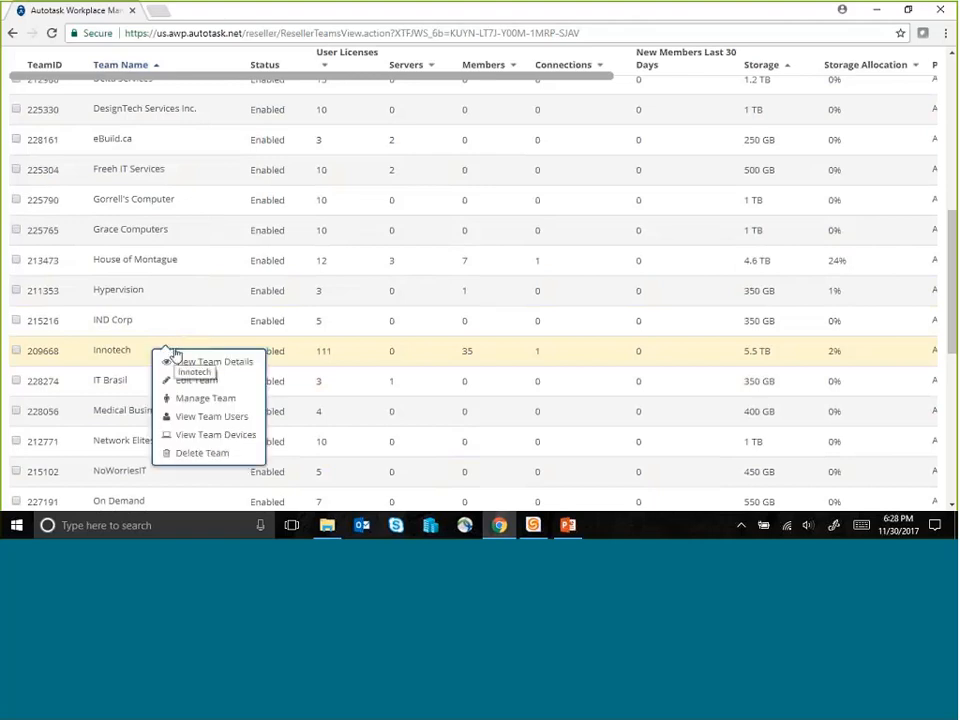
click(200, 402)
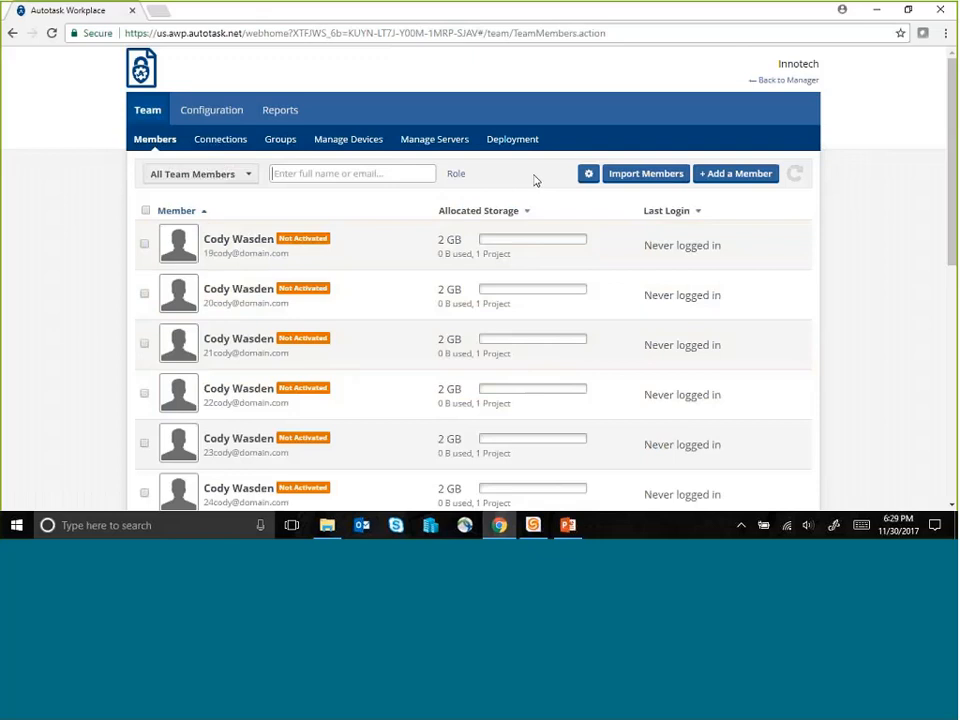
View Innotech's Company Branding configuration, including the logo, support information, email sender names, color schemes and preview
click(213, 115)
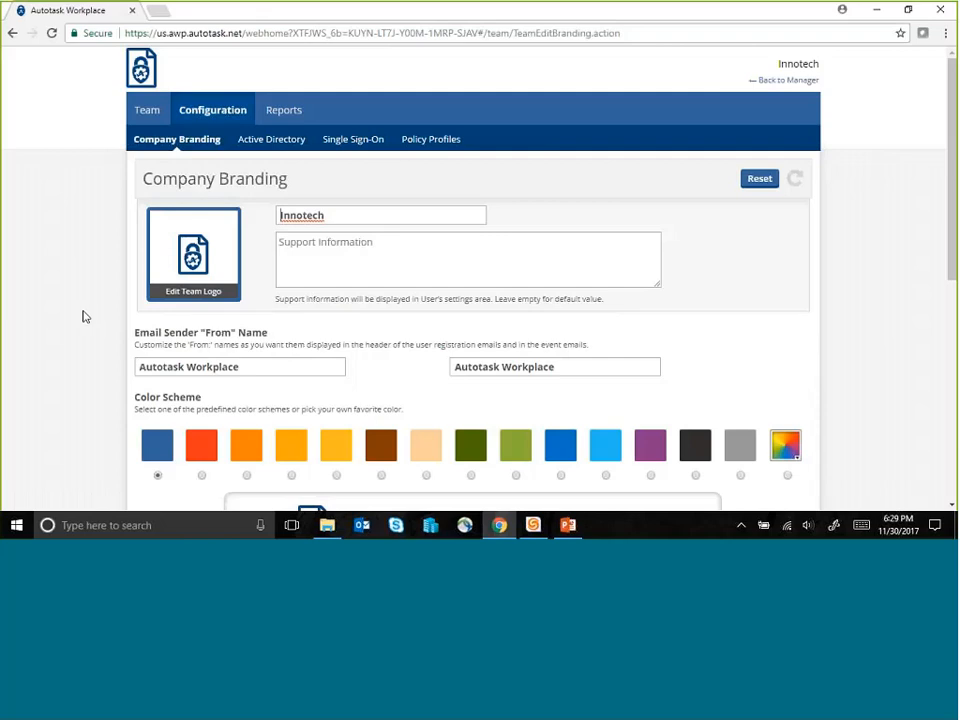
scroll(85, 317, down, 1)
scroll(85, 317, up, 1)
scroll(184, 305, down, 3)
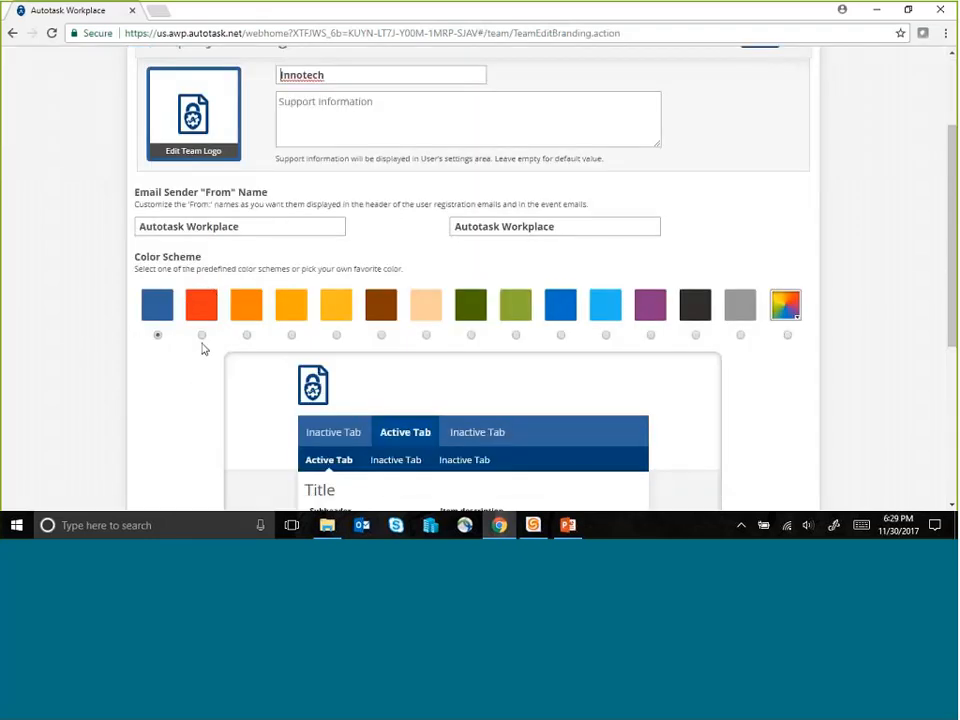
scroll(203, 348, up, 1)
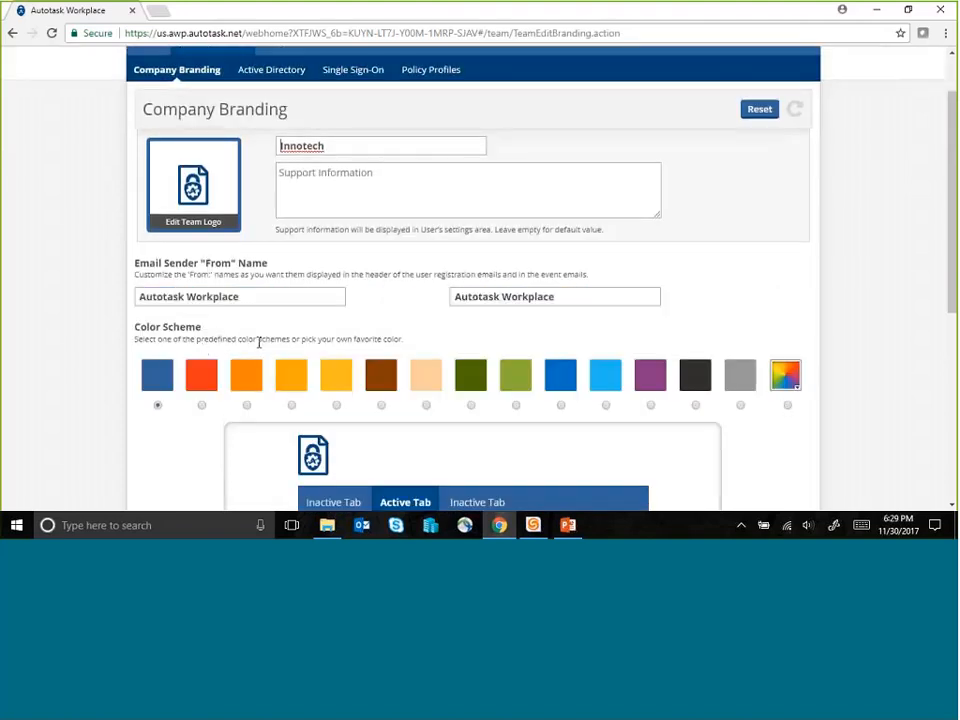
scroll(258, 342, up, 1)
scroll(258, 342, down, 2)
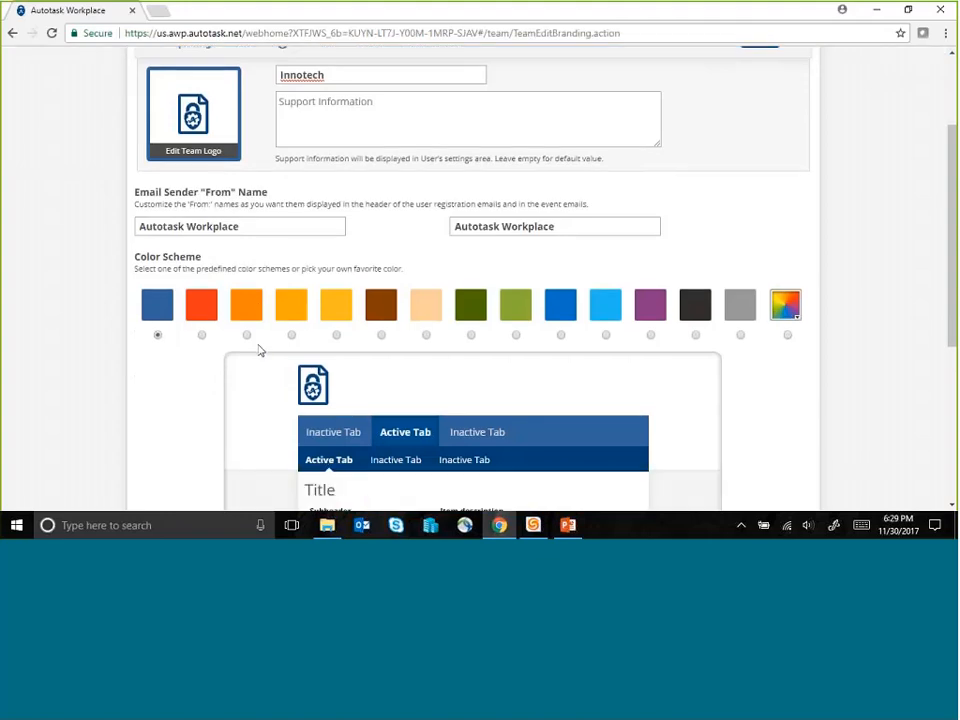
scroll(258, 350, down, 3)
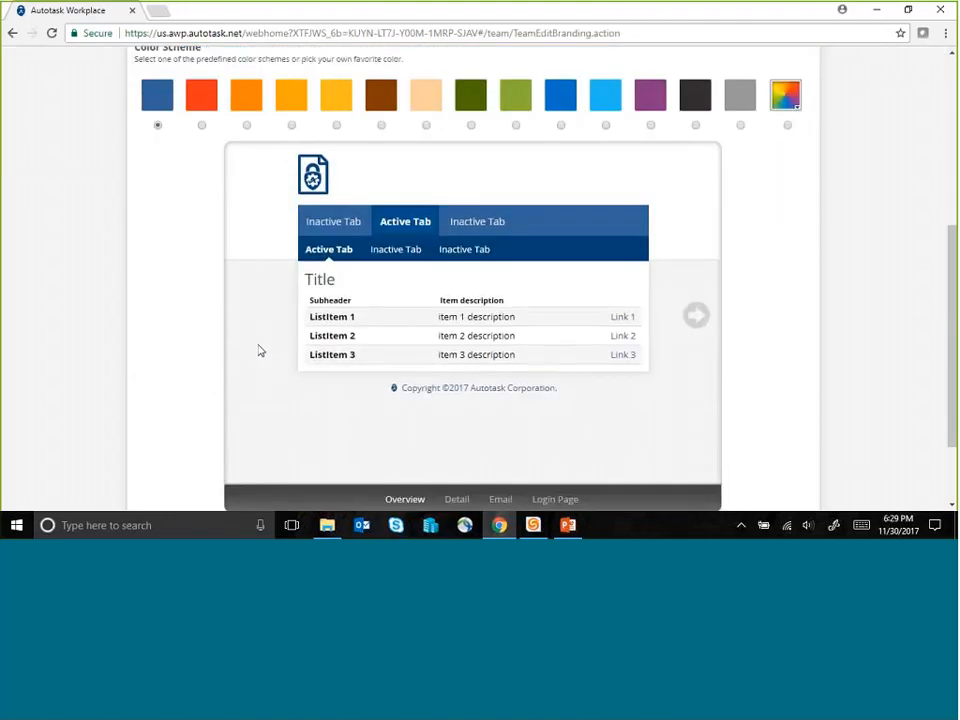
scroll(258, 350, up, 5)
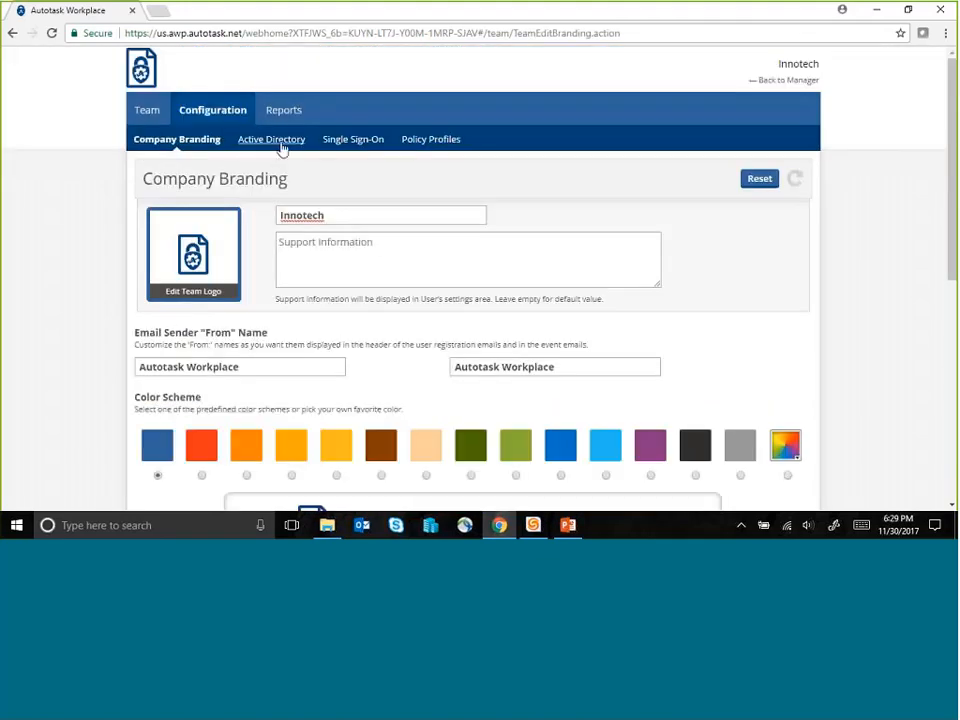
View Innotech's Active Directory settings and its Single Sign-On configuration
click(281, 141)
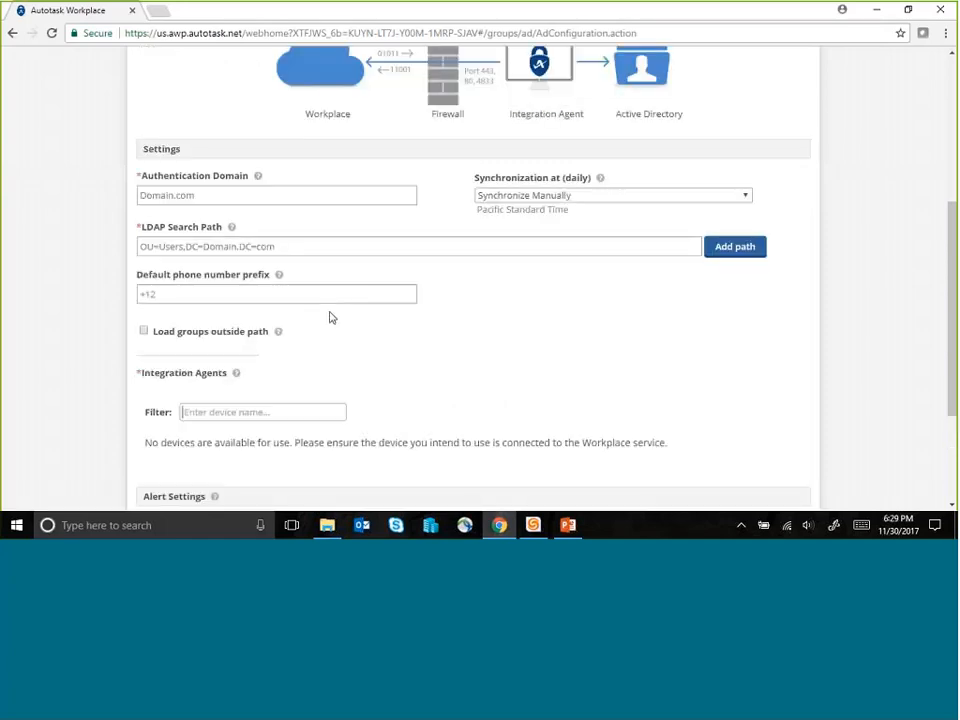
scroll(331, 317, up, 3)
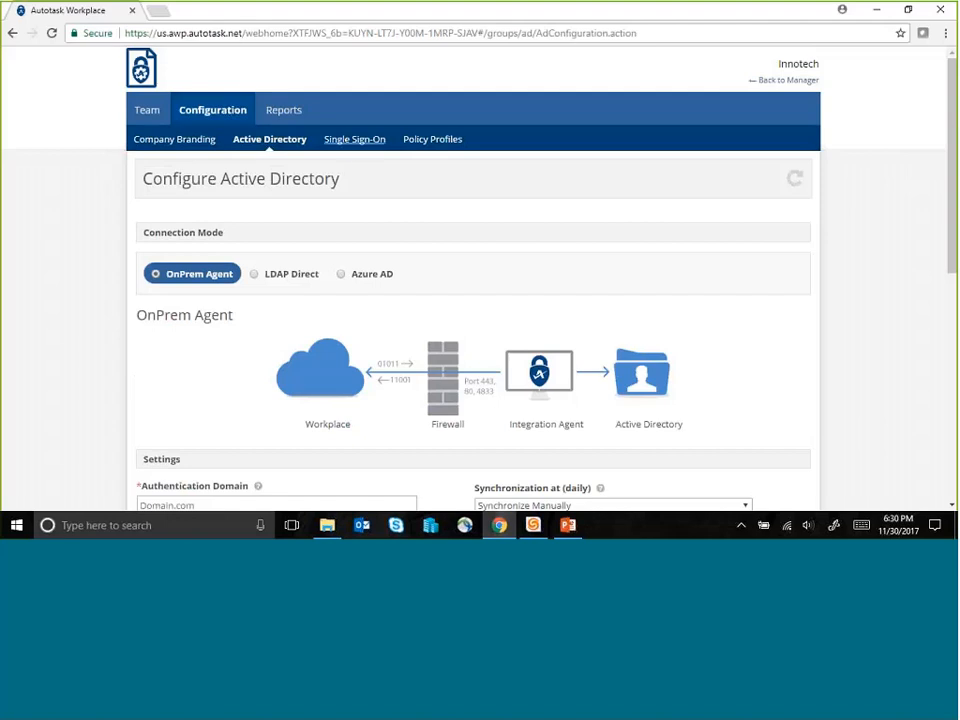
click(354, 139)
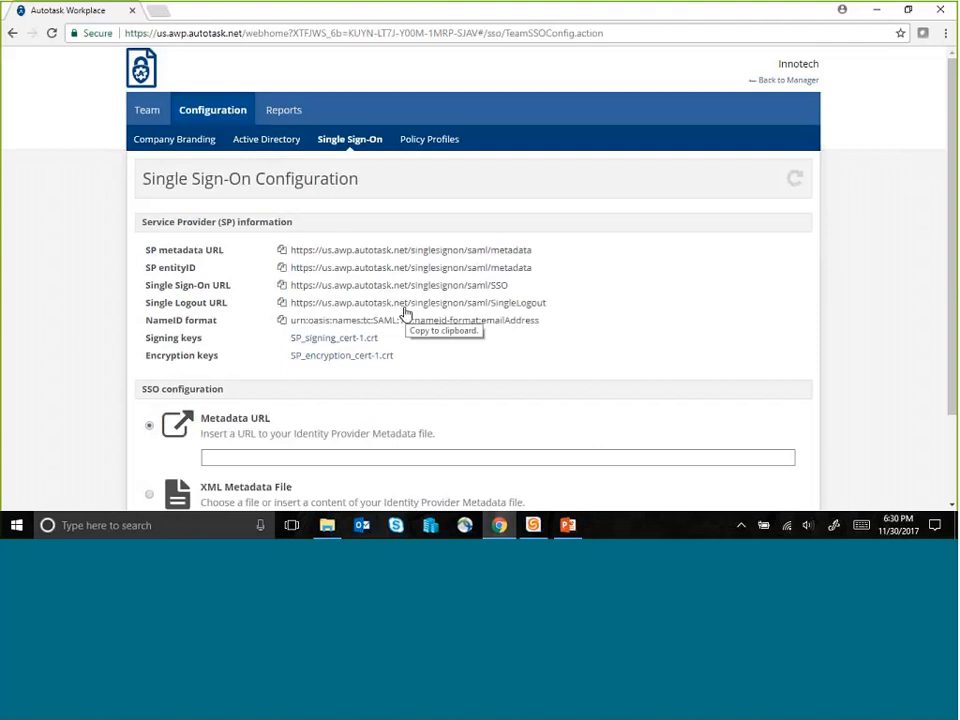
Open the policy selection for Innotech's Team Defaults and Policies profile and include the already selected policies in the list
click(427, 139)
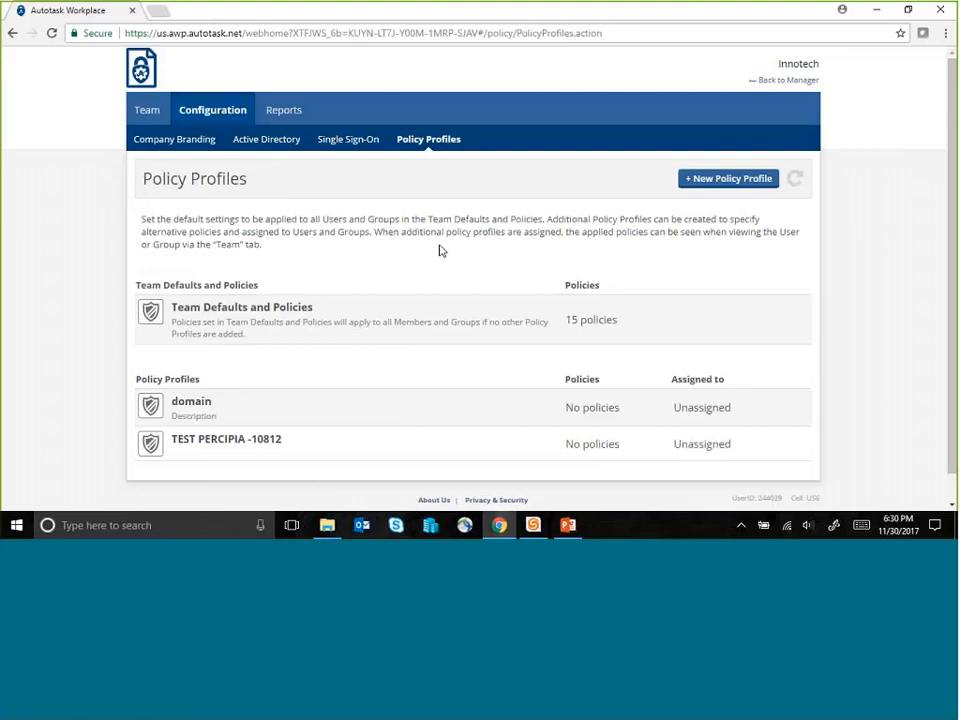
click(630, 320)
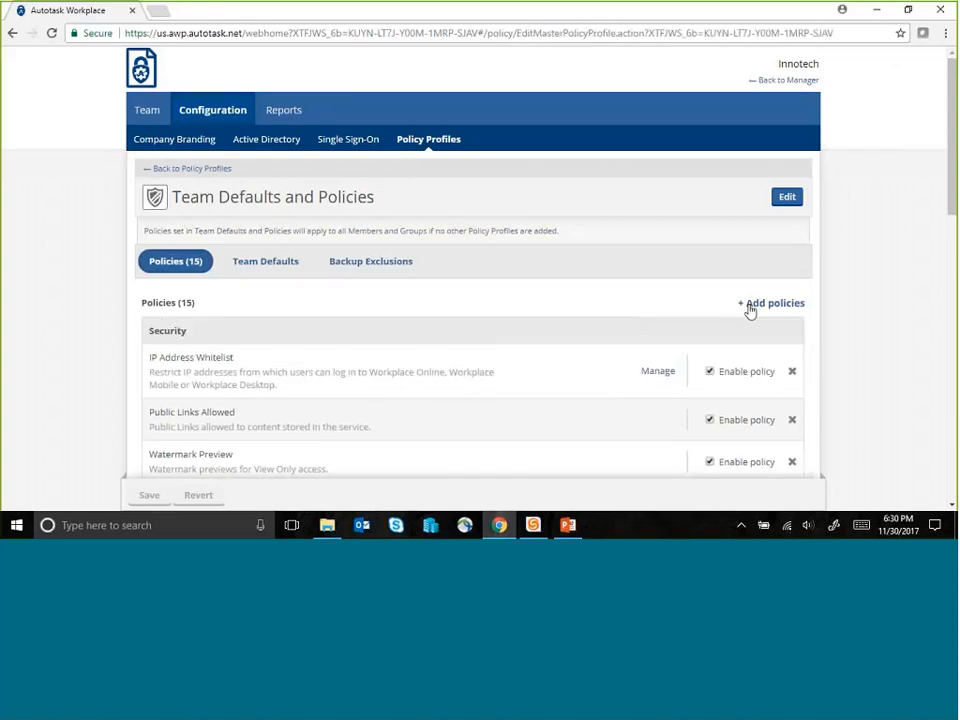
click(741, 305)
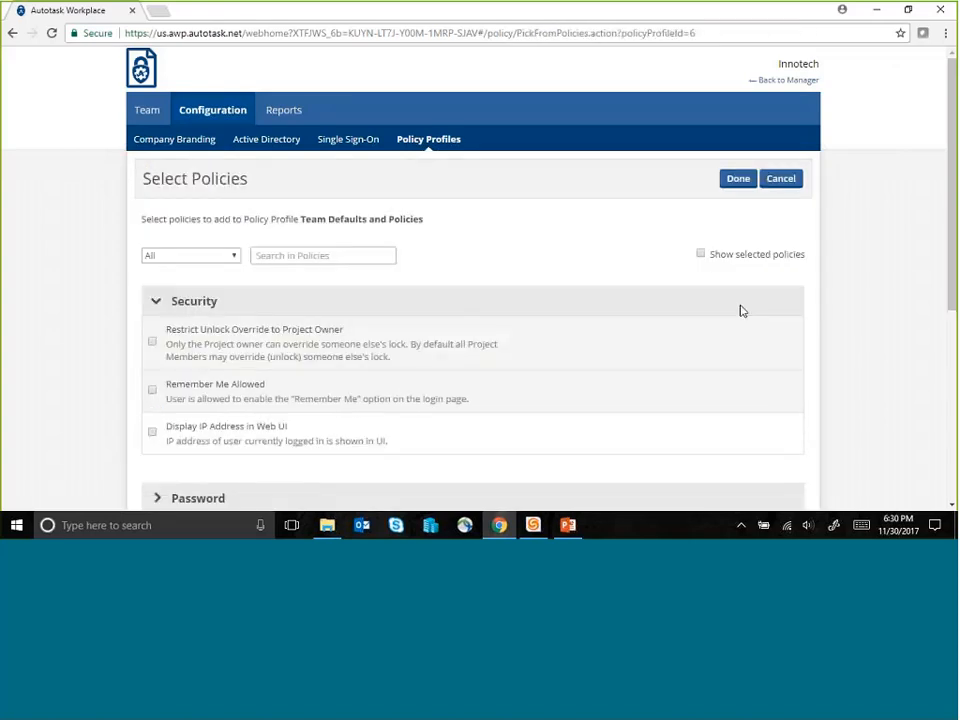
click(700, 254)
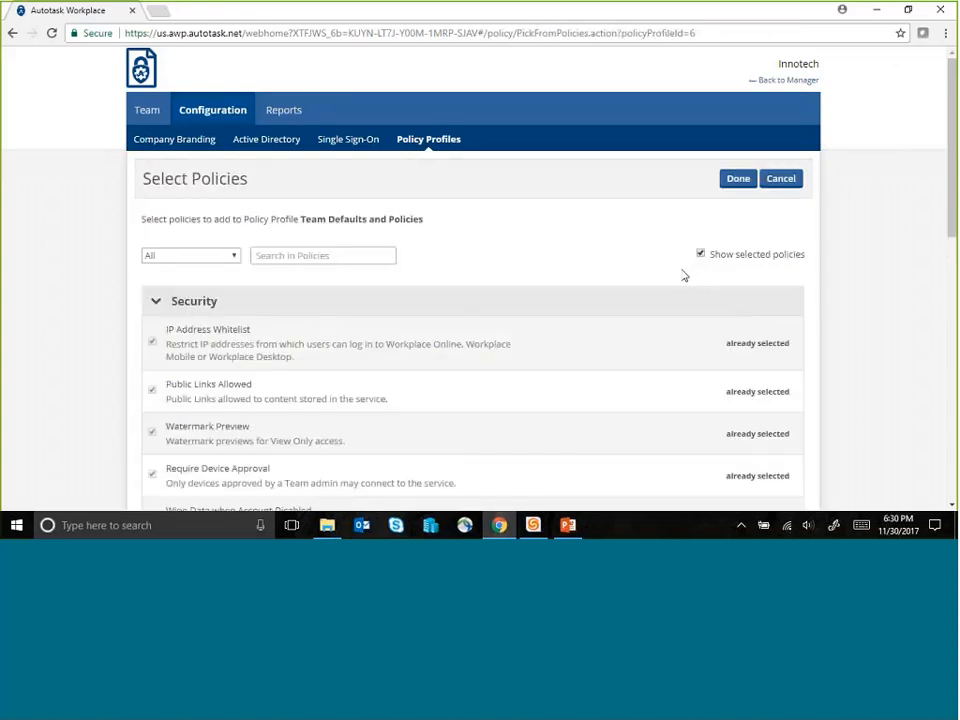
Examine the Security policies in the selection list and expand the Password policies
key(XF86AudioLowerVolume)
scroll(578, 380, down, 1)
scroll(581, 380, down, 1)
scroll(581, 380, up, 1)
scroll(580, 379, down, 1)
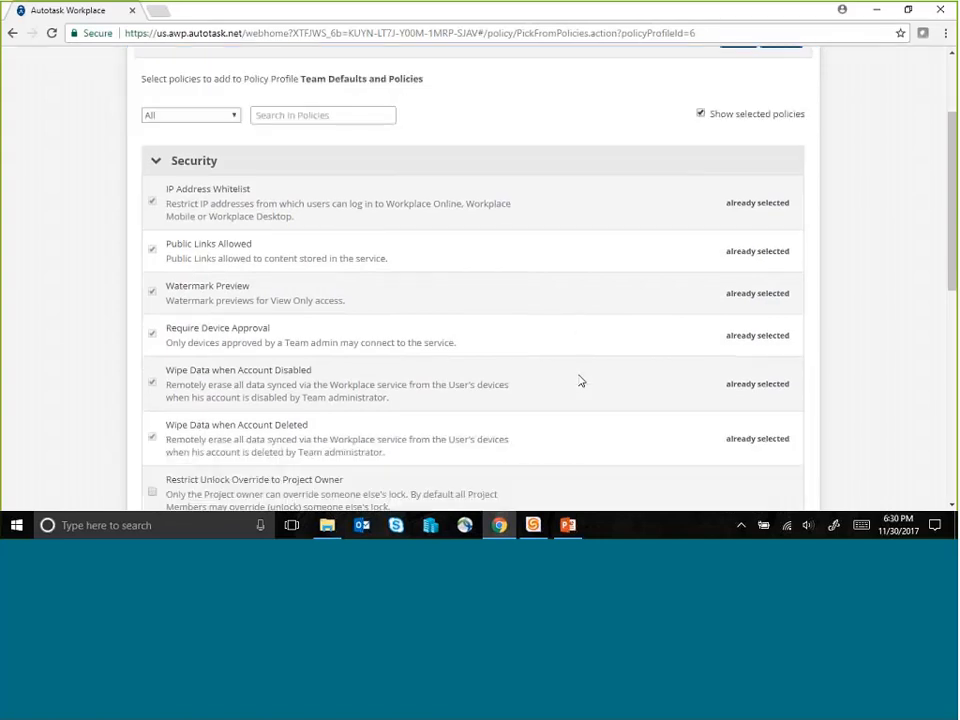
scroll(568, 339, down, 1)
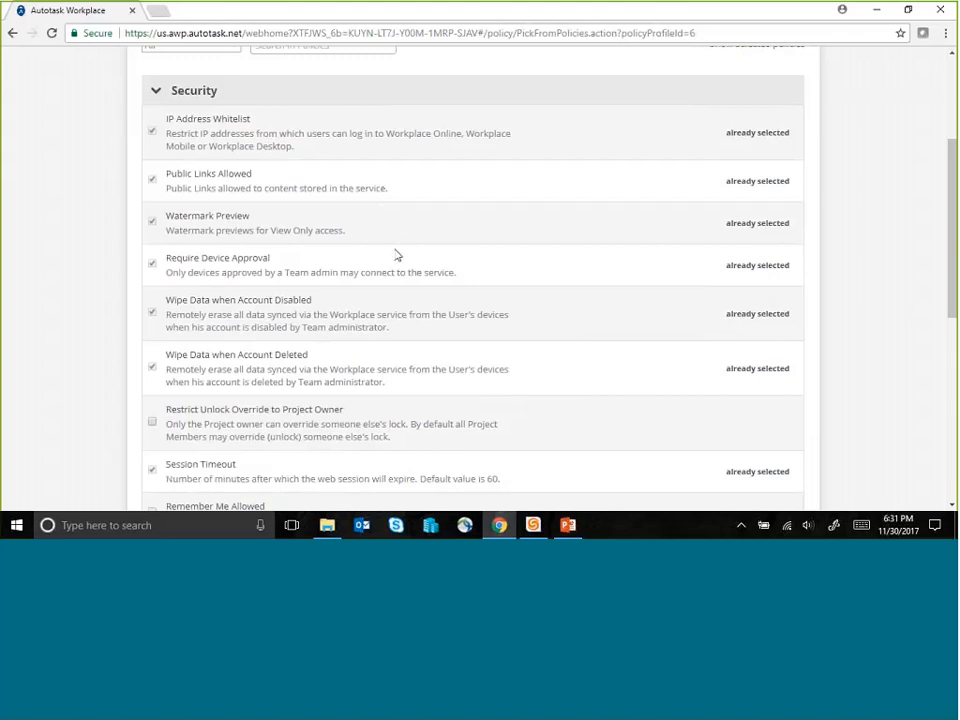
scroll(397, 255, down, 1)
scroll(397, 240, down, 1)
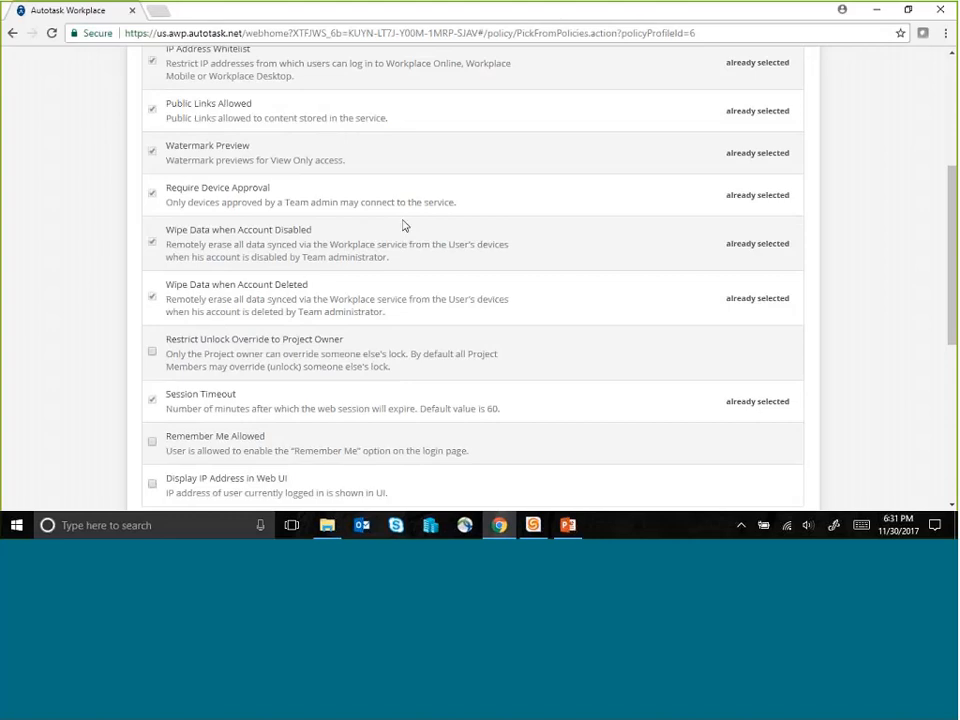
scroll(406, 232, down, 3)
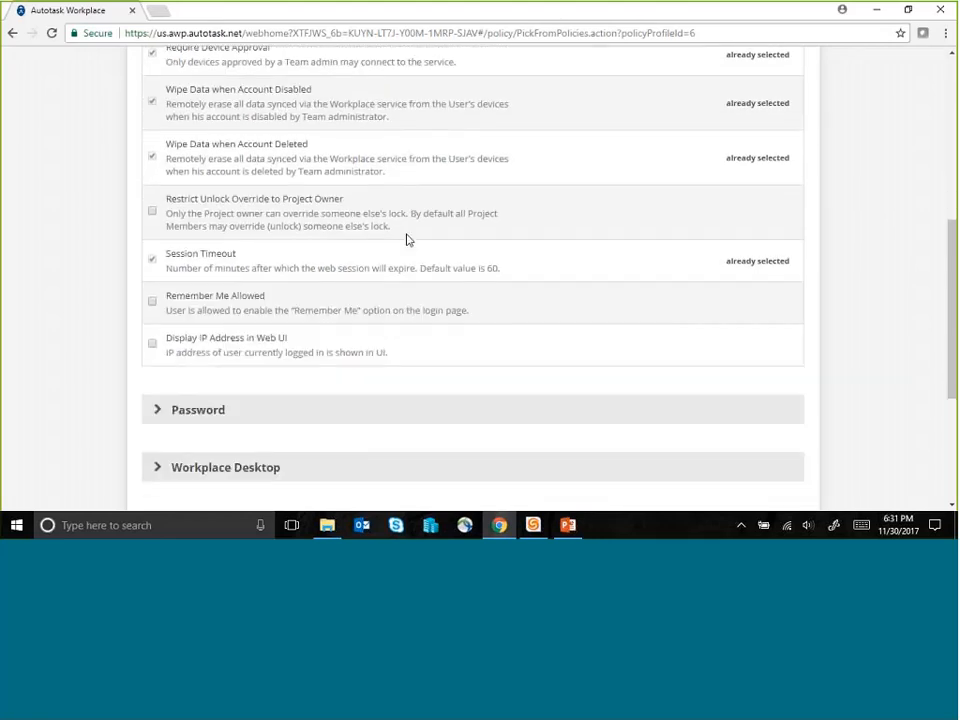
scroll(406, 239, down, 3)
click(212, 267)
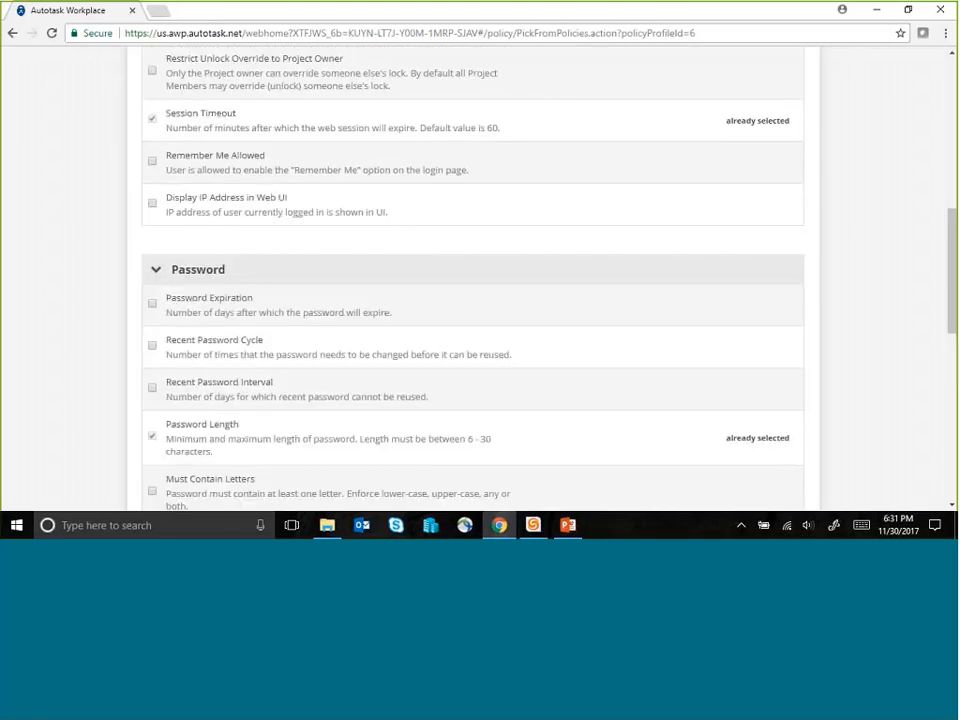
Examine the remaining Password policies, from the character requirements through Failed Login Threshold and Two Factor Authentication
scroll(309, 427, down, 5)
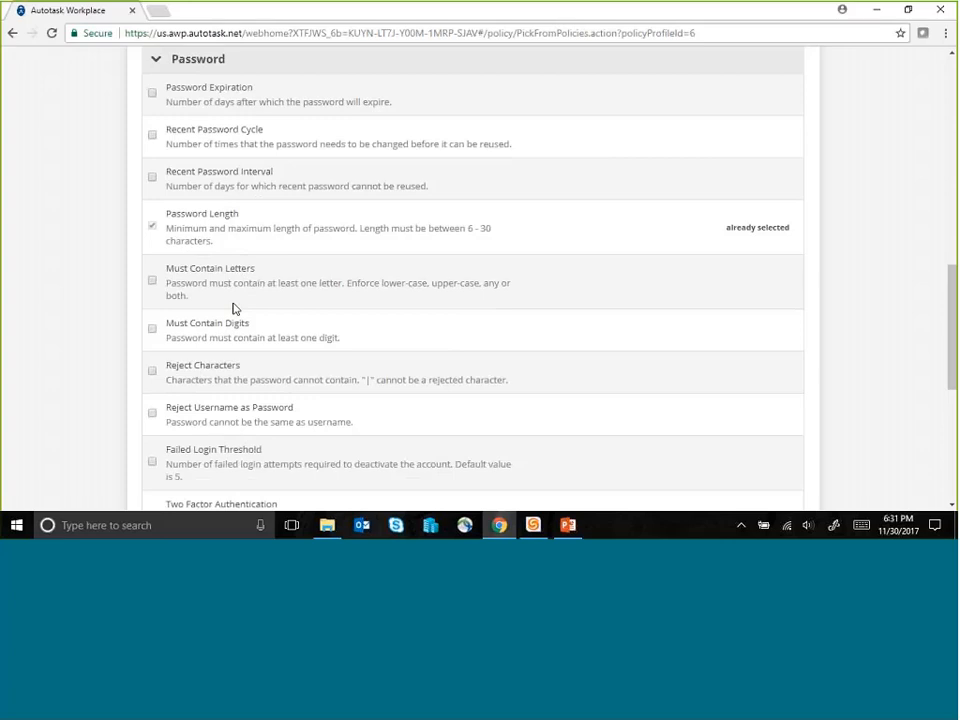
scroll(238, 325, down, 4)
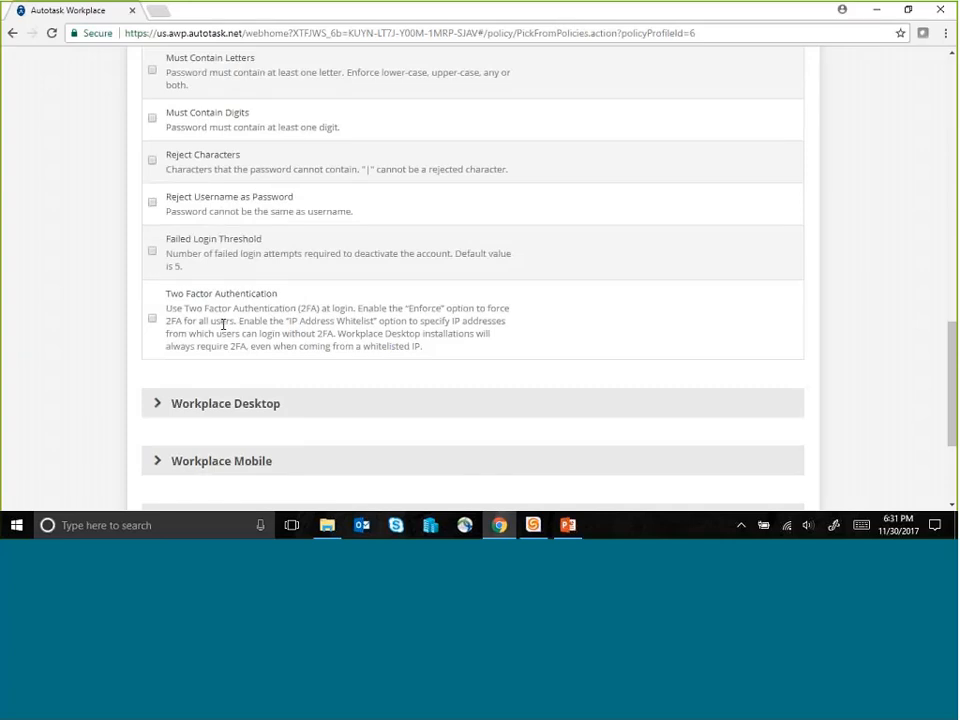
scroll(223, 325, down, 1)
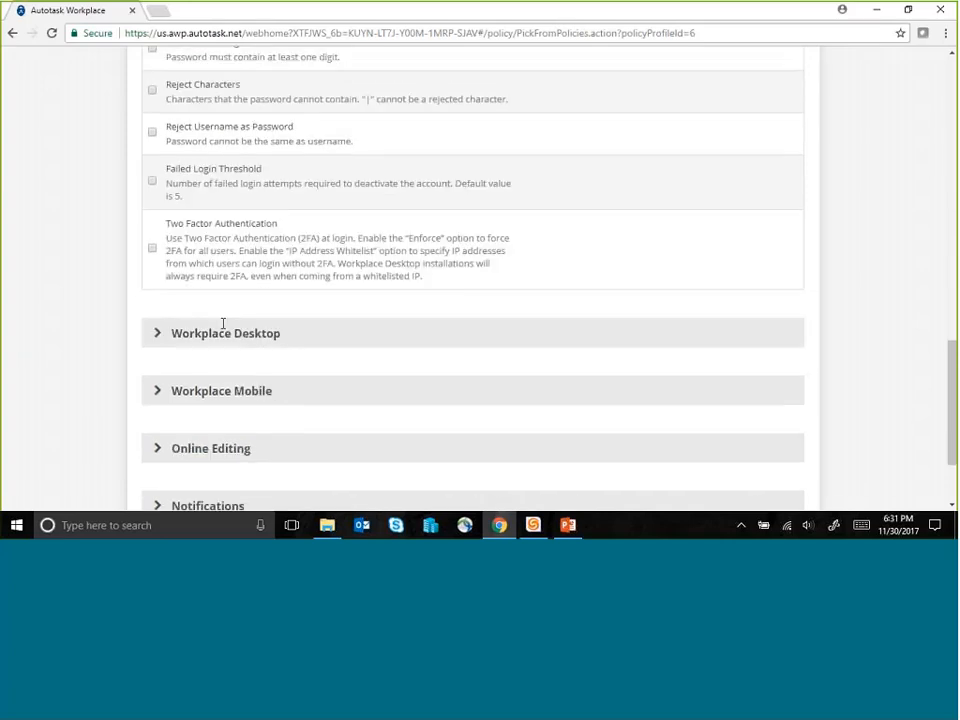
Expand the Workplace Desktop policies and select Throttle Control to bring up its download and upload speed limits
click(162, 342)
scroll(167, 342, down, 3)
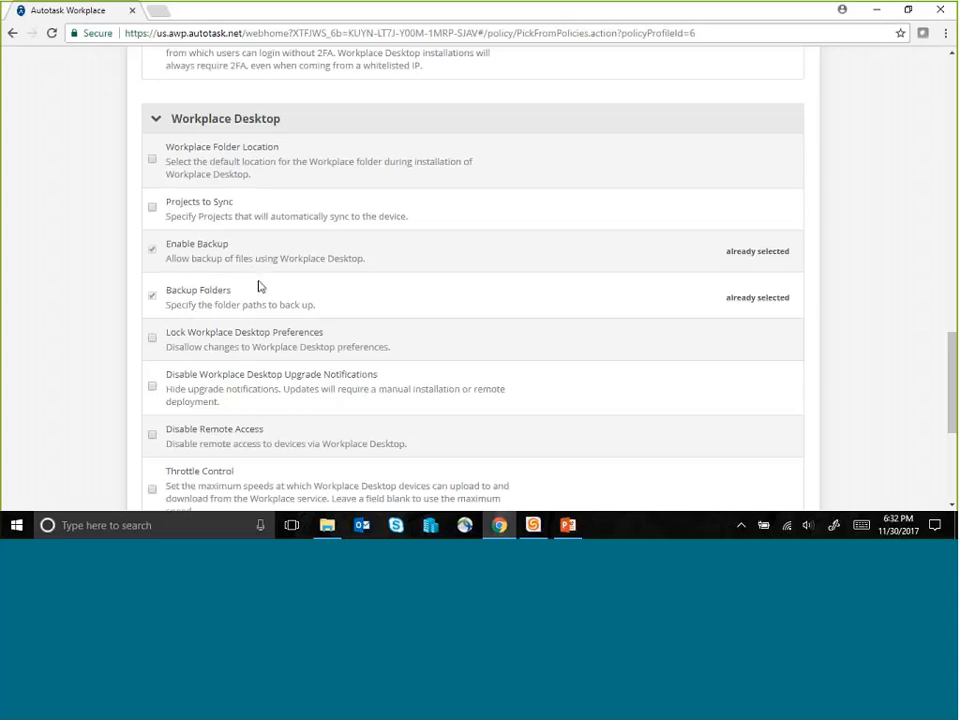
scroll(258, 287, down, 1)
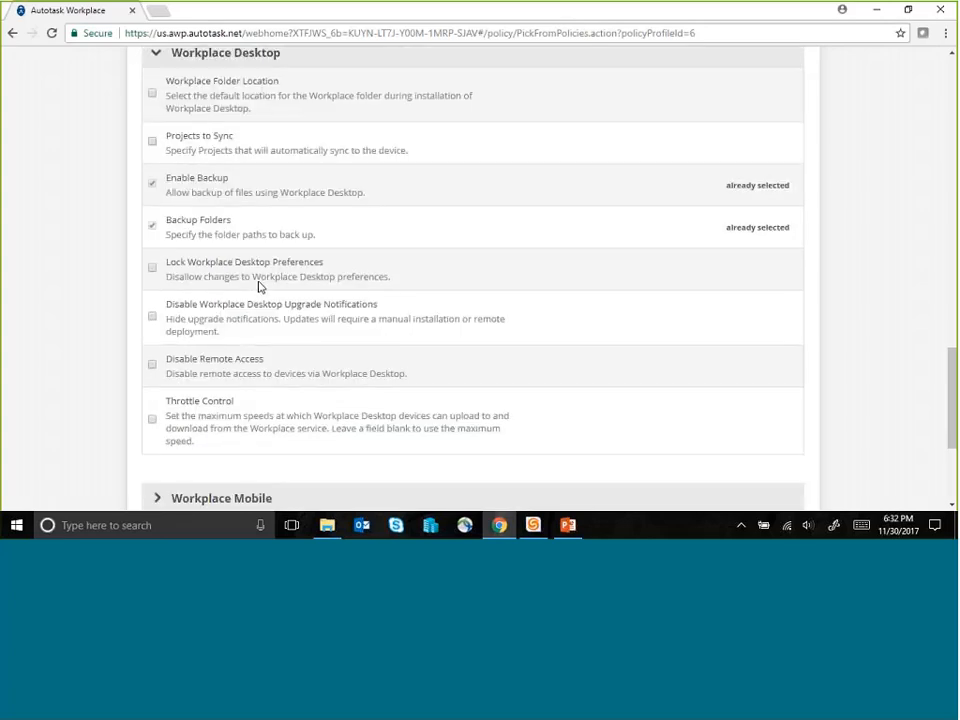
click(152, 419)
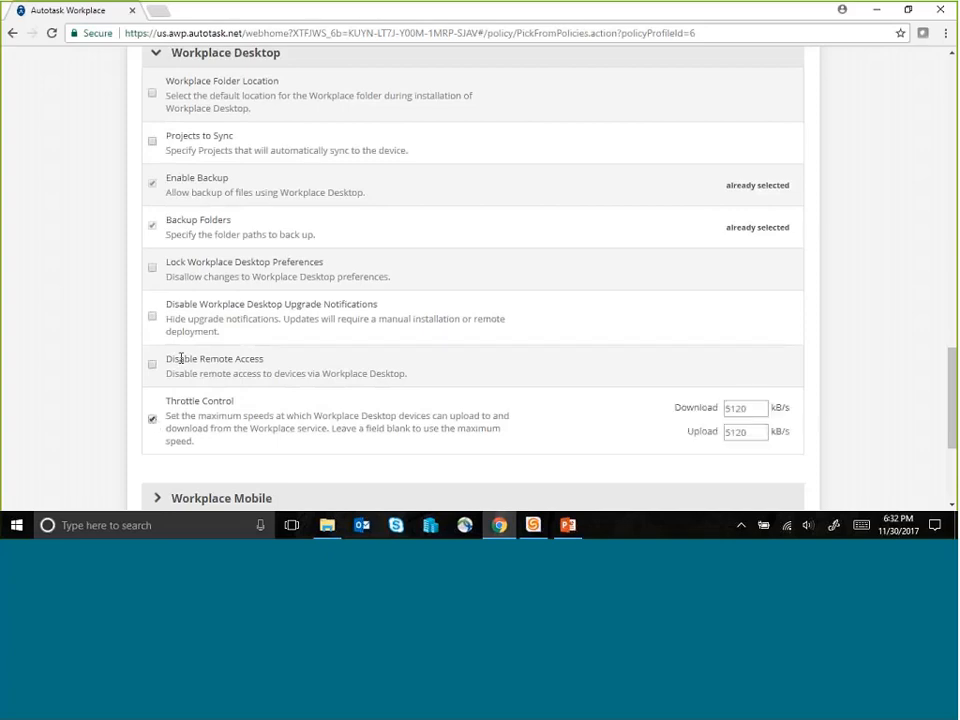
Expand the Workplace Mobile policies and examine the editing, exporting, authentication, project sync and account validation options
scroll(181, 357, down, 1)
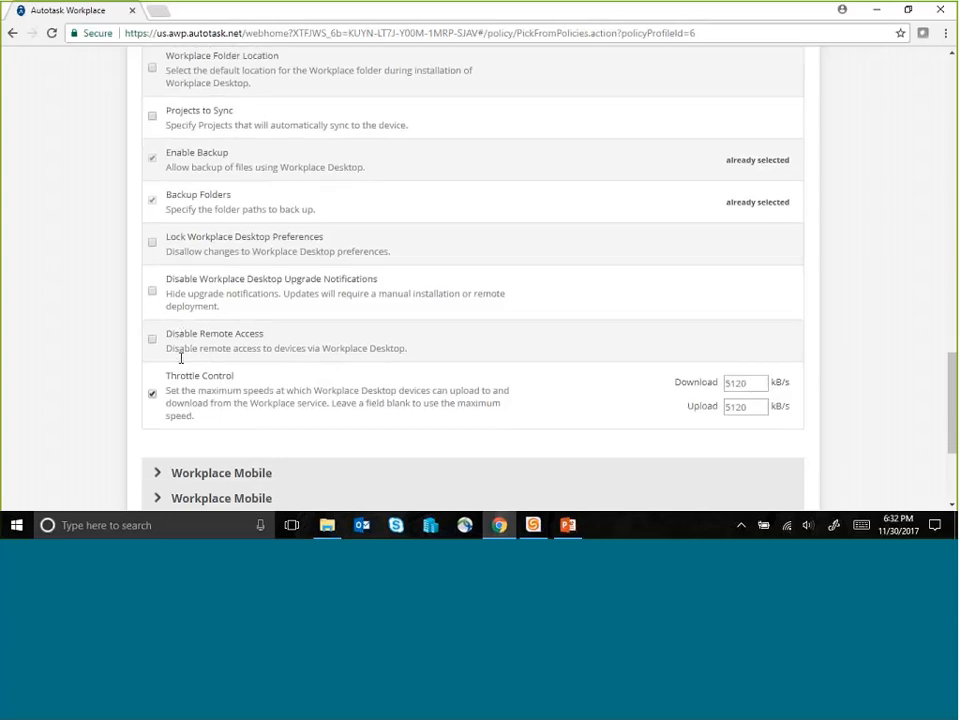
scroll(181, 357, down, 3)
click(157, 289)
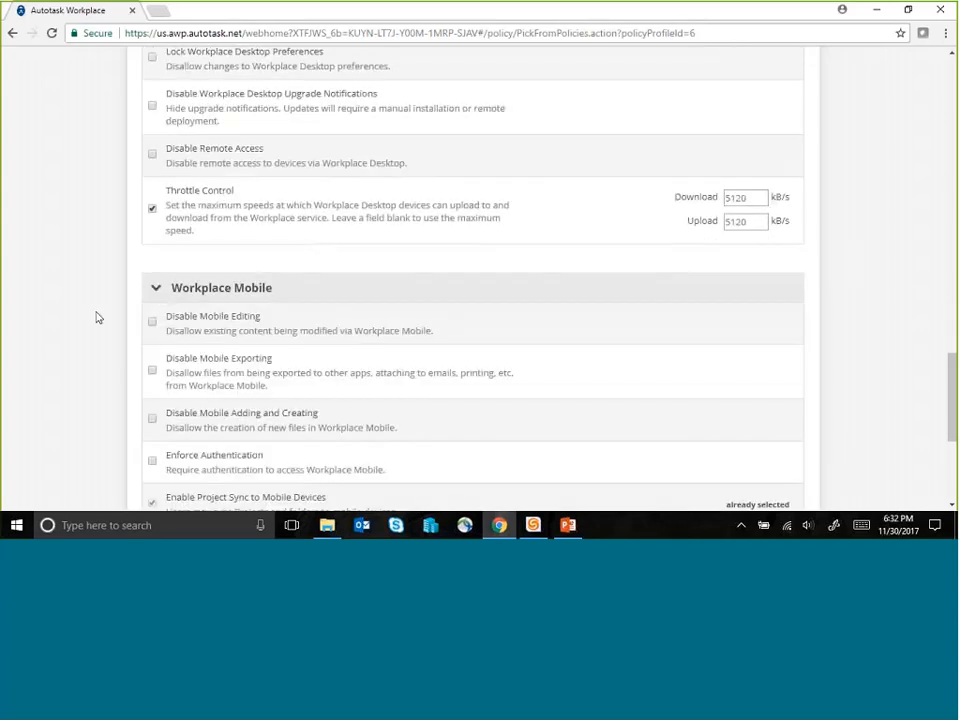
scroll(97, 316, down, 1)
scroll(97, 316, down, 2)
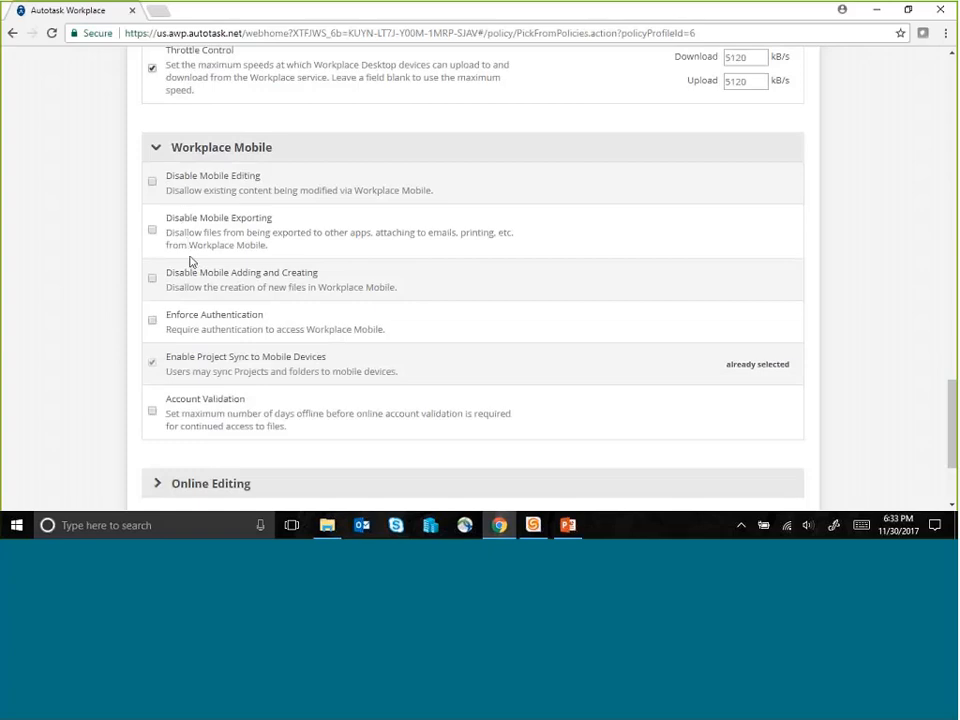
Expand the Online Editing policies and examine the Google Docs, Microsoft, multi-user, self-configuration and cloud account options
scroll(151, 300, down, 2)
click(156, 324)
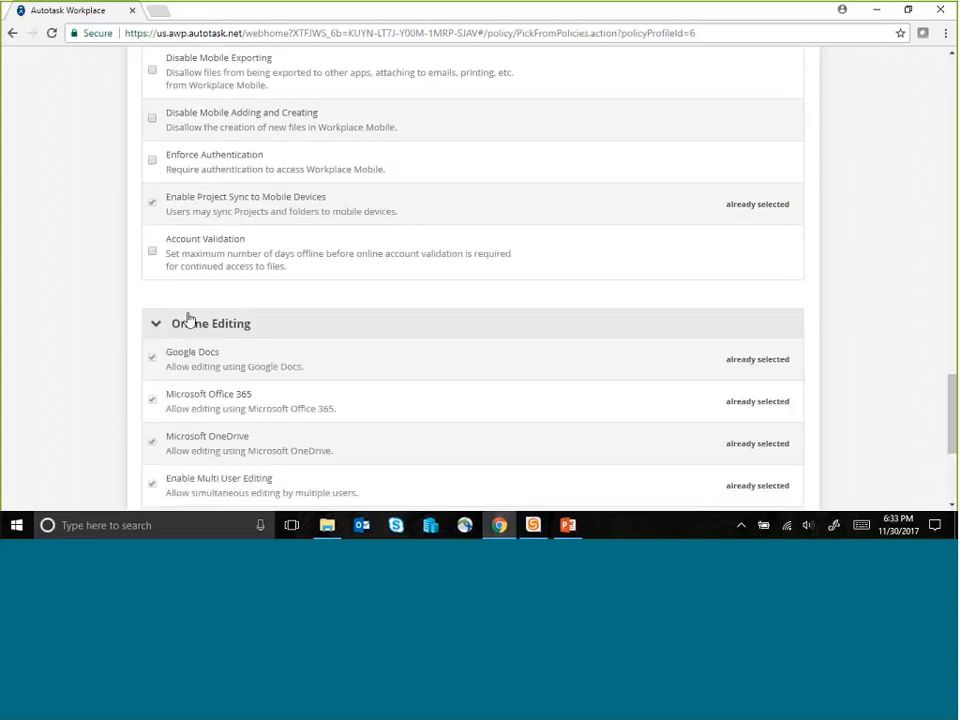
scroll(188, 318, down, 1)
scroll(188, 318, down, 1)
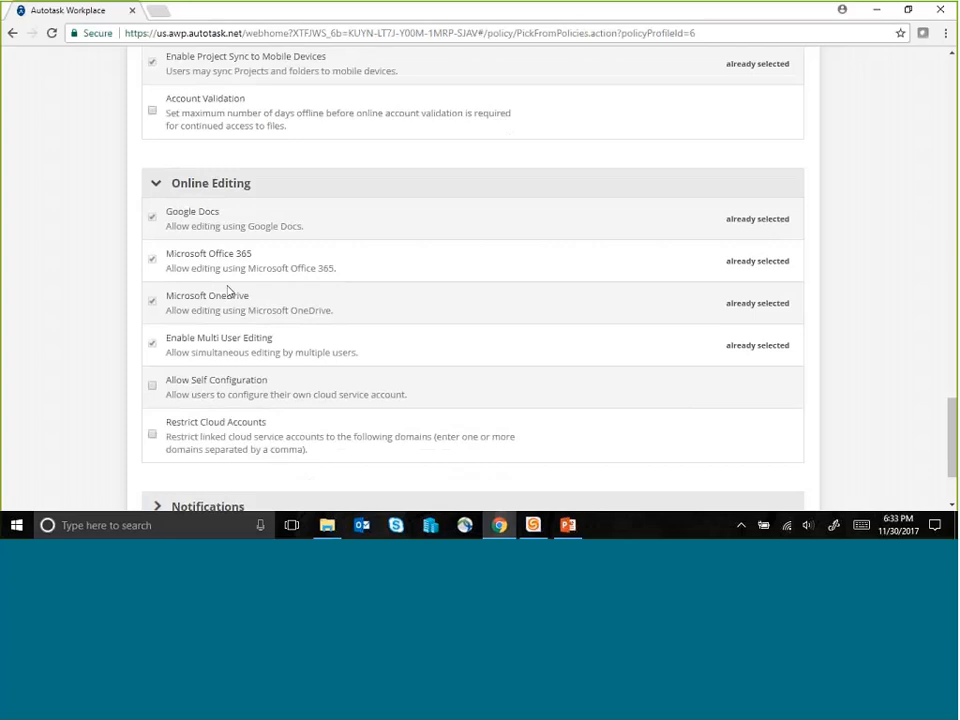
scroll(228, 290, down, 1)
scroll(228, 290, down, 2)
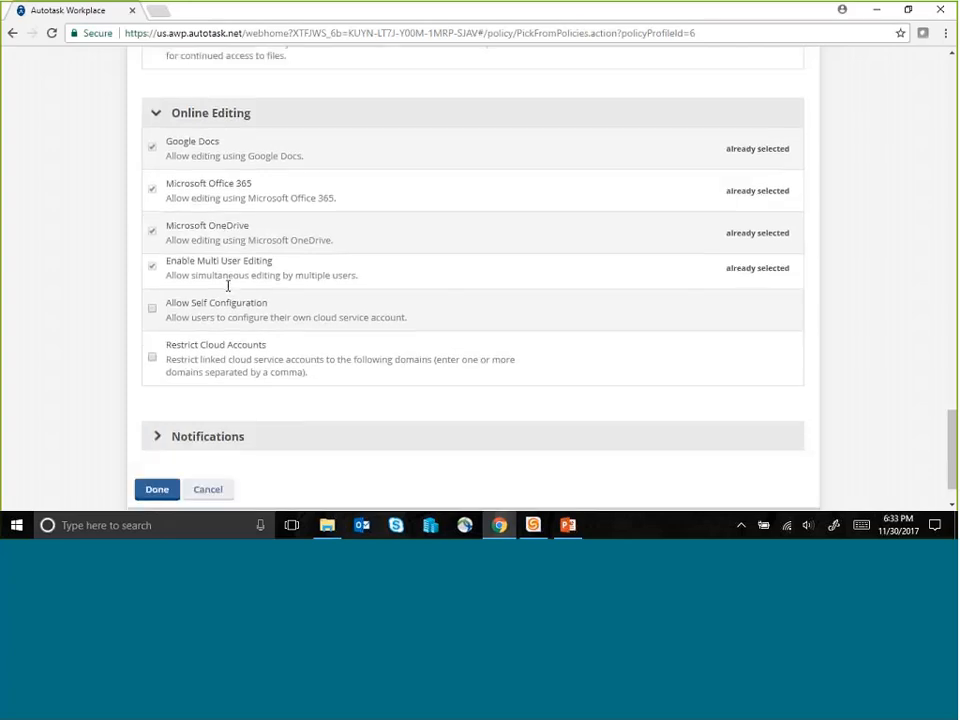
Expand the Notifications policies to view the storage and welcome email restrictions, and leave the policy selection without saving
scroll(228, 286, down, 2)
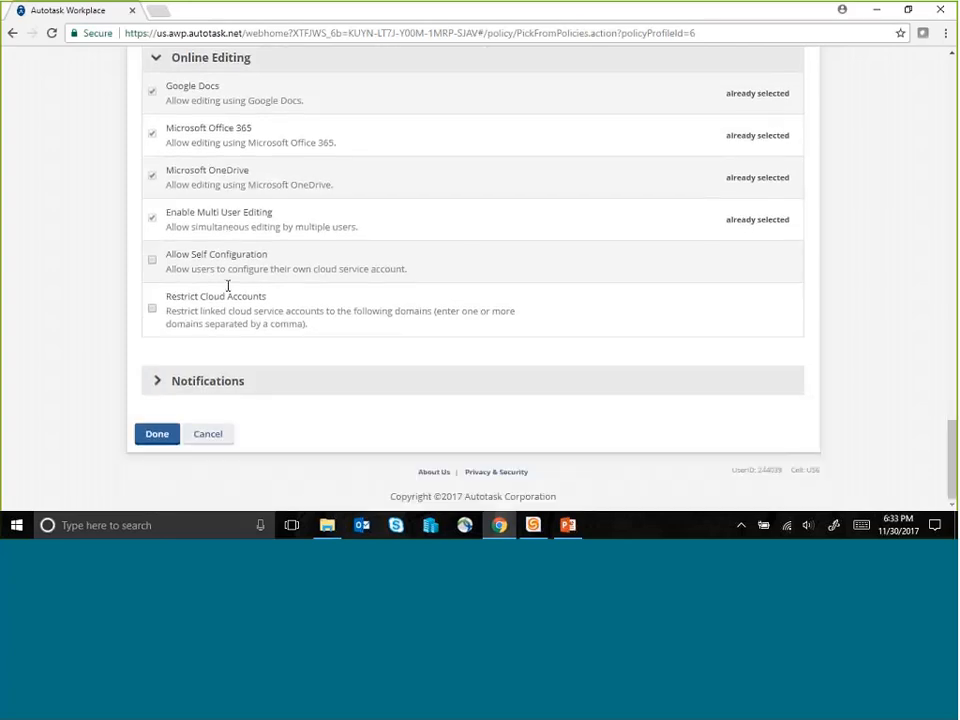
click(160, 383)
scroll(289, 415, down, 2)
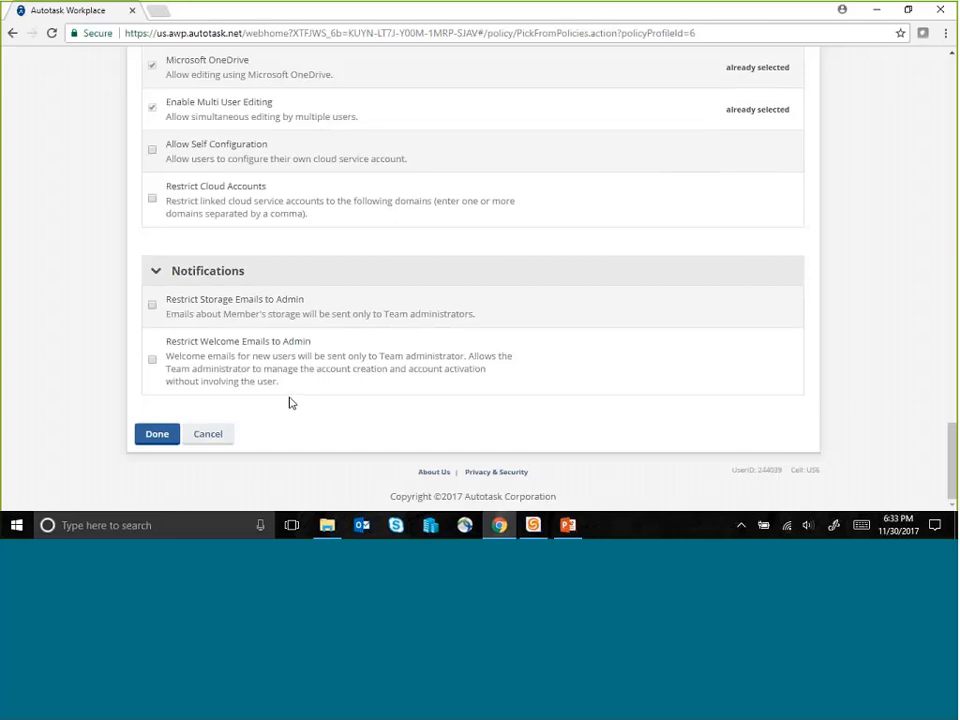
click(210, 435)
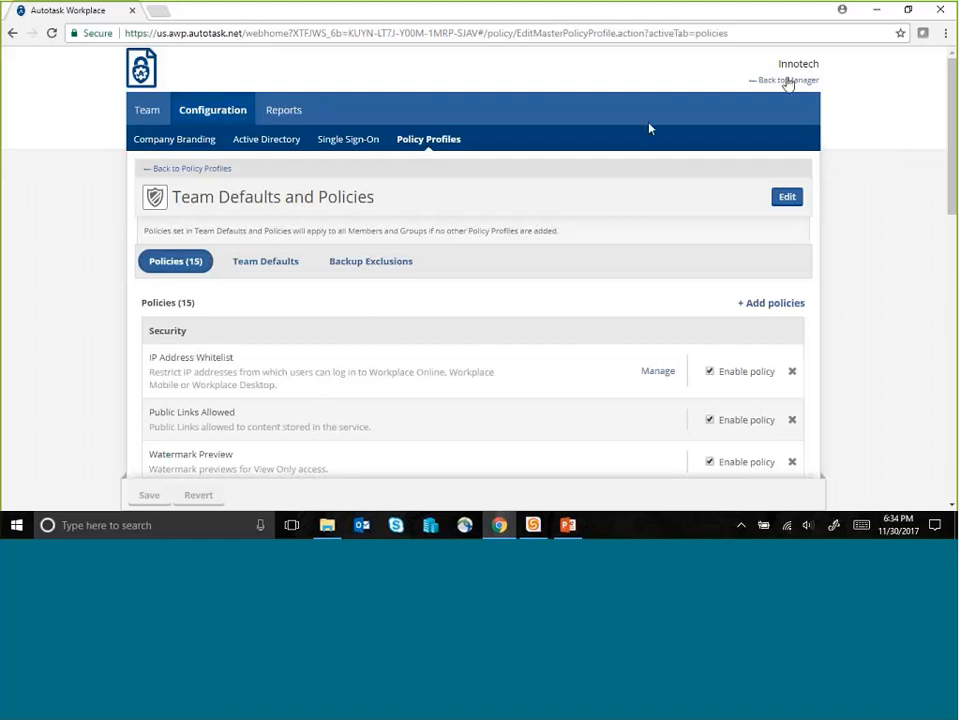
Return from the Innotech team to Workplace Manager's Dashboard and open the Workplace Manager Help
click(789, 82)
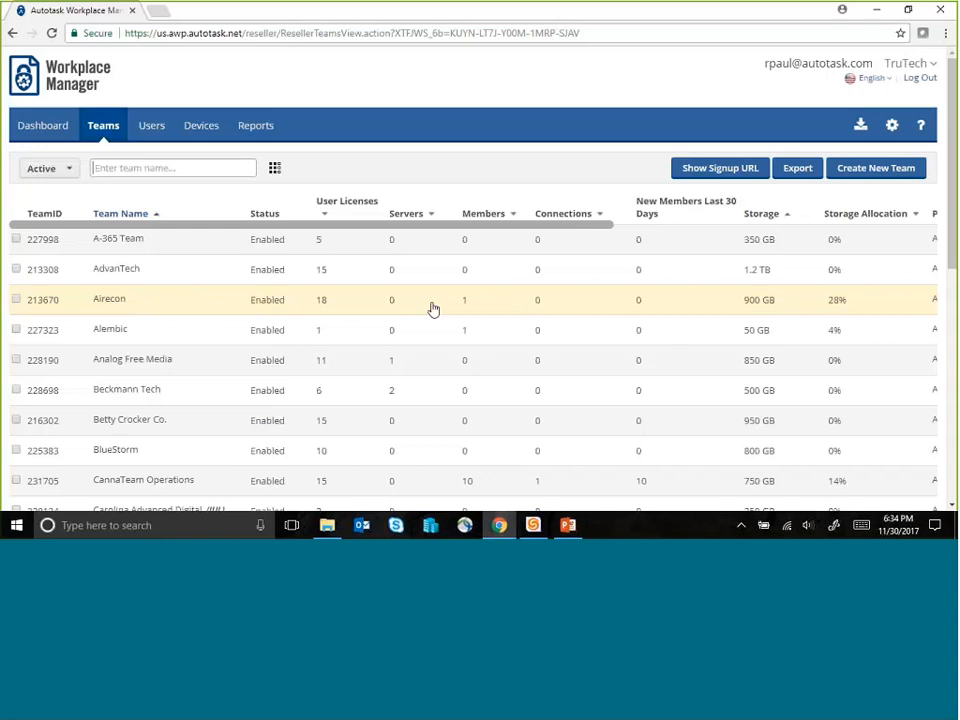
click(38, 127)
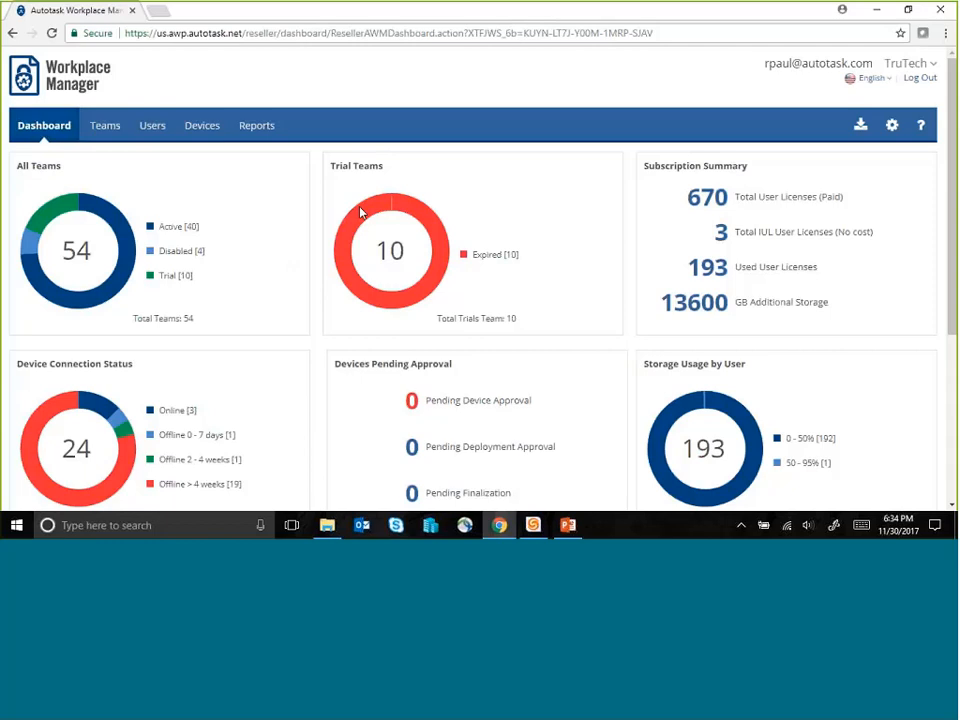
click(921, 126)
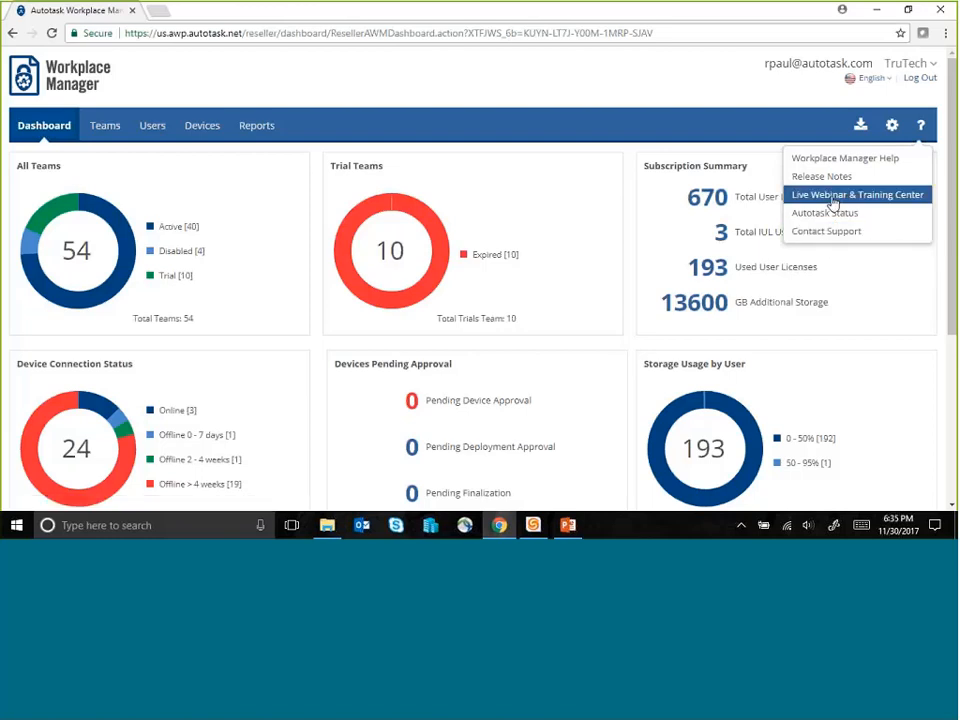
click(834, 161)
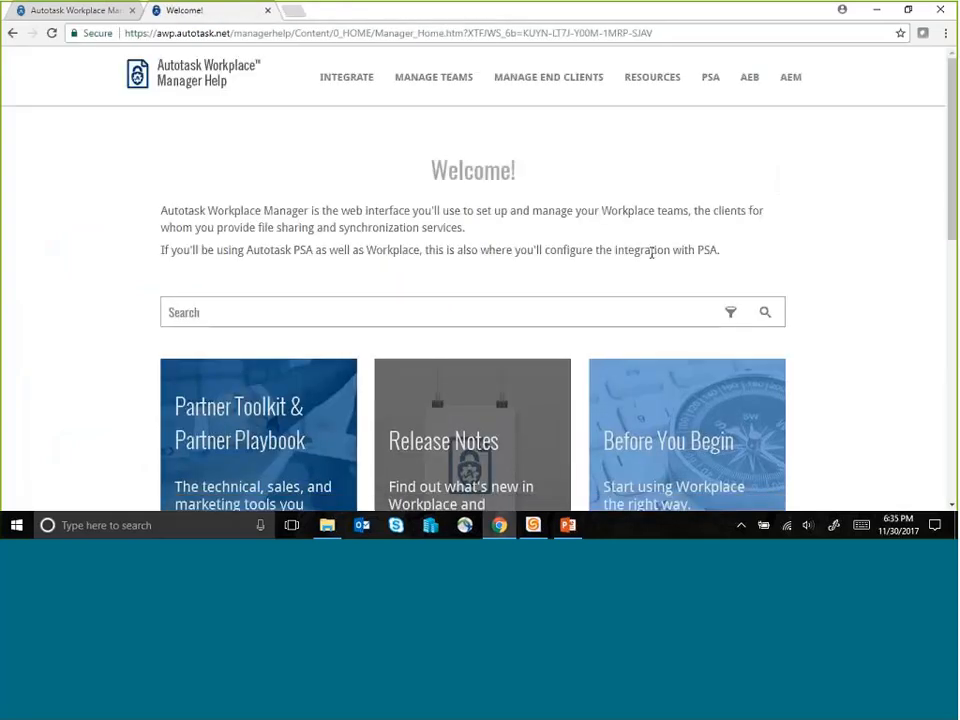
Look through the help home page, including its search, topic tiles and Top Videos section
scroll(651, 253, down, 2)
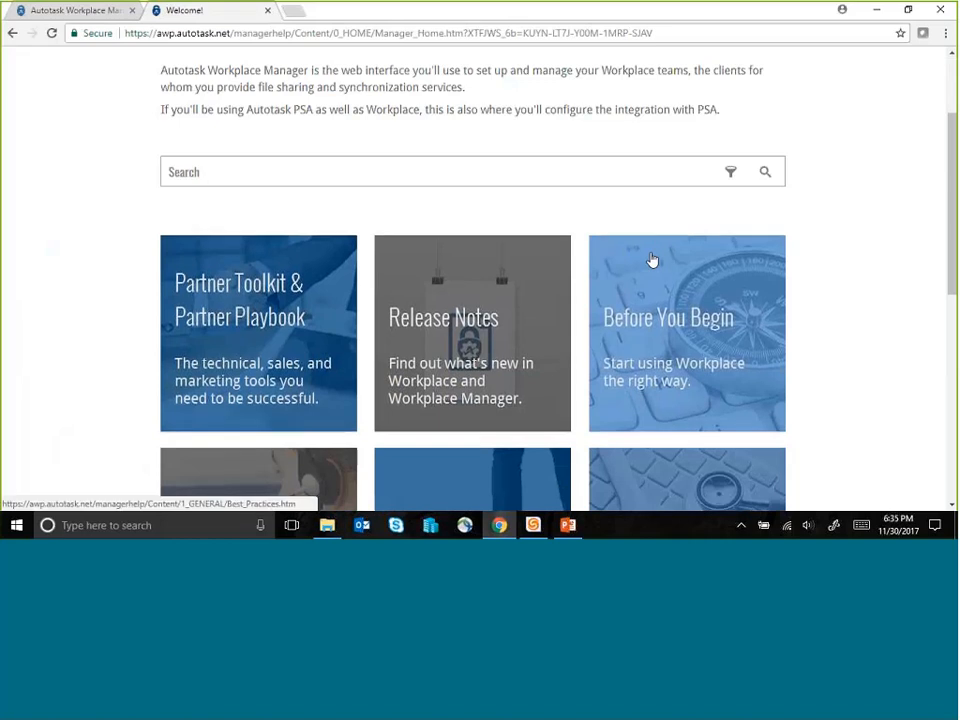
scroll(651, 260, up, 1)
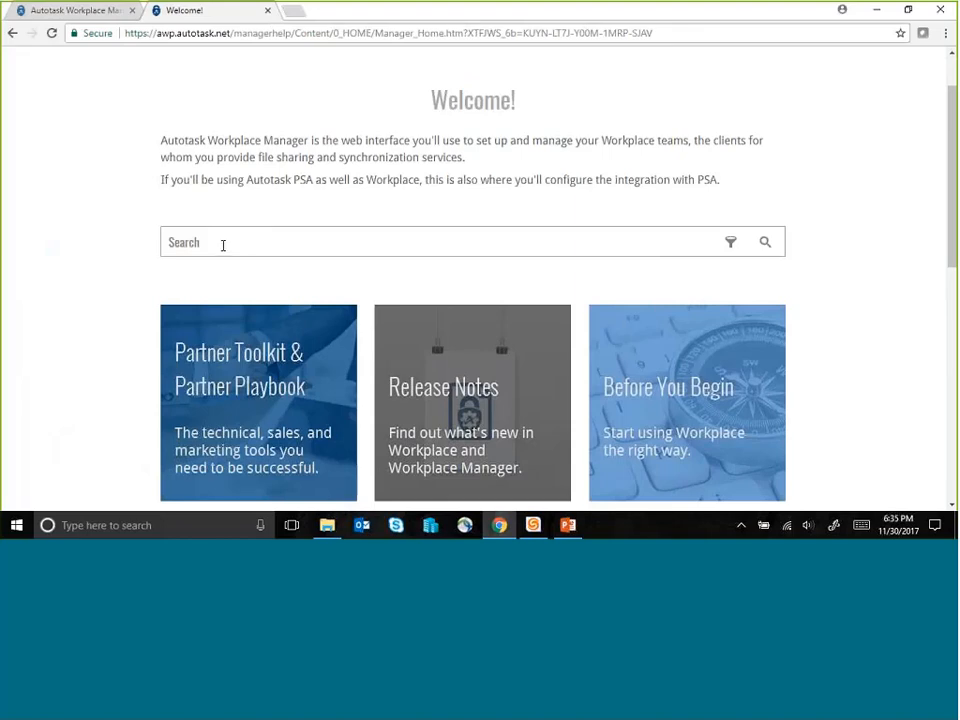
scroll(223, 251, down, 2)
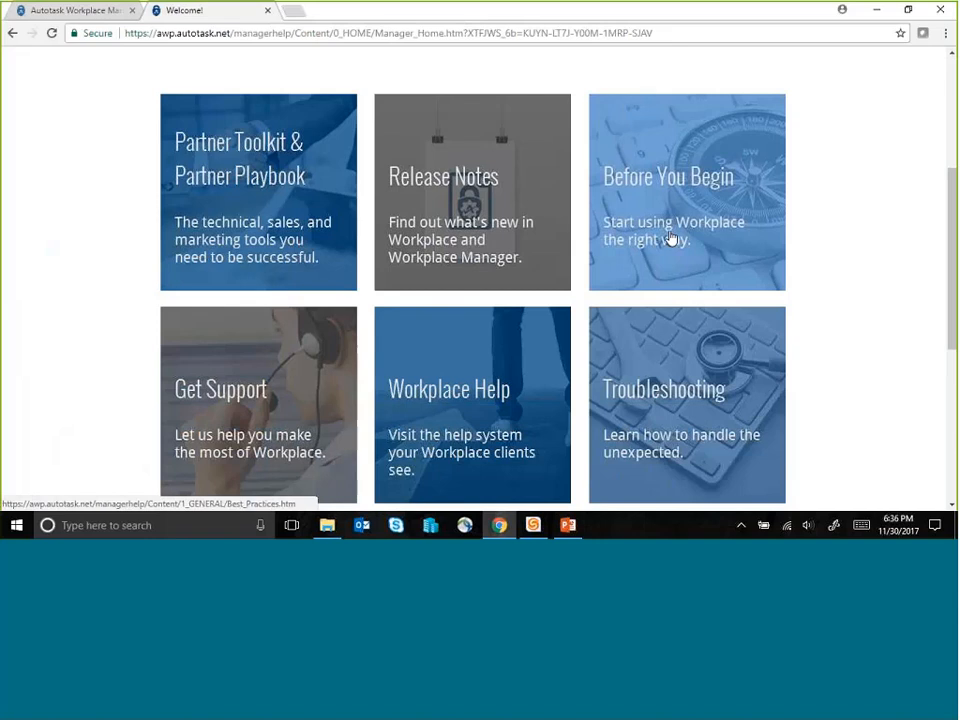
scroll(670, 237, down, 1)
scroll(670, 237, down, 3)
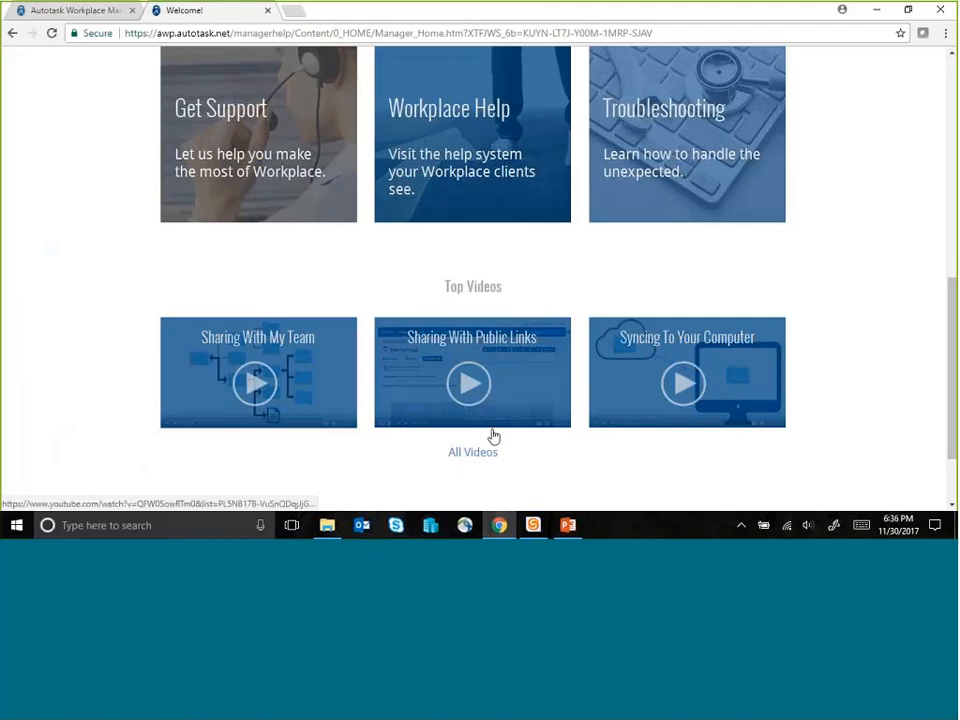
scroll(493, 435, up, 2)
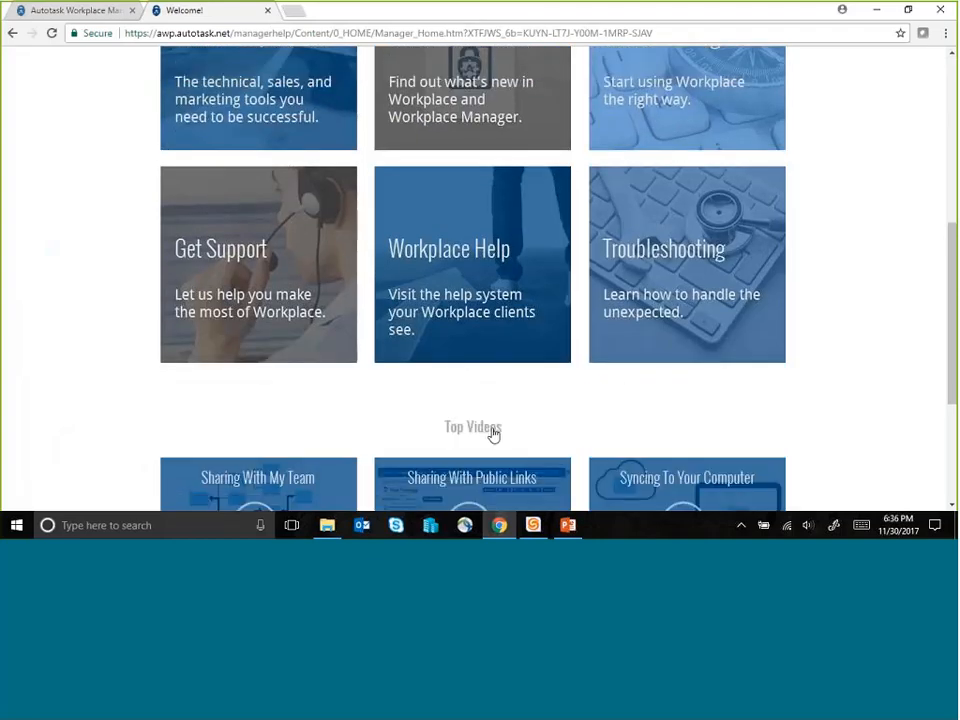
scroll(493, 435, down, 2)
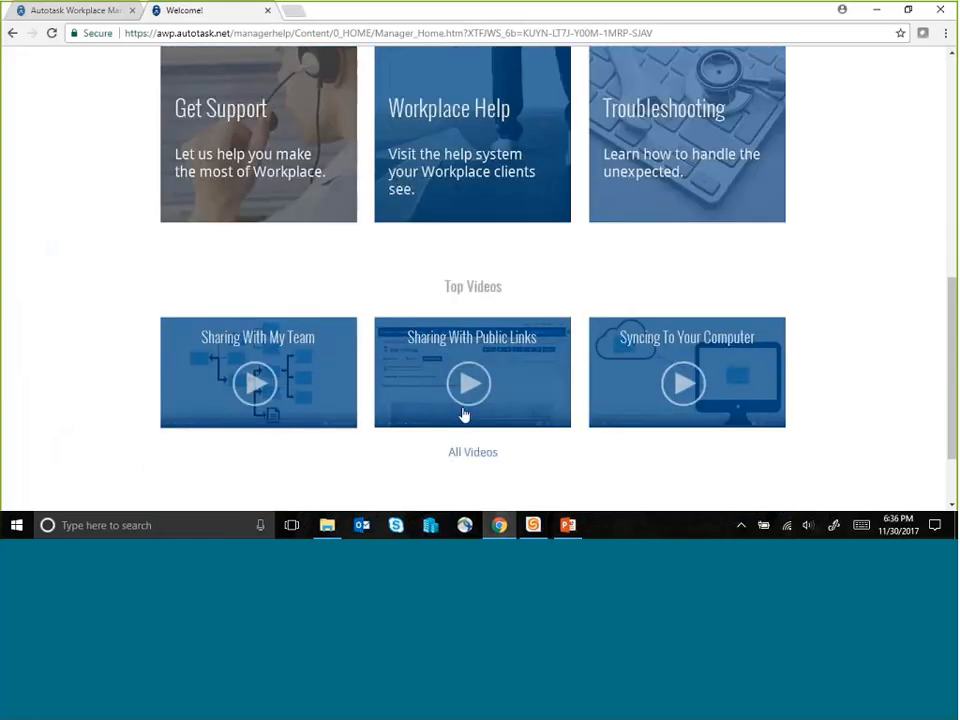
Go back to the first row of help topics and view the Partner Toolkit & Partner Playbook tile
scroll(463, 413, up, 4)
scroll(463, 413, up, 3)
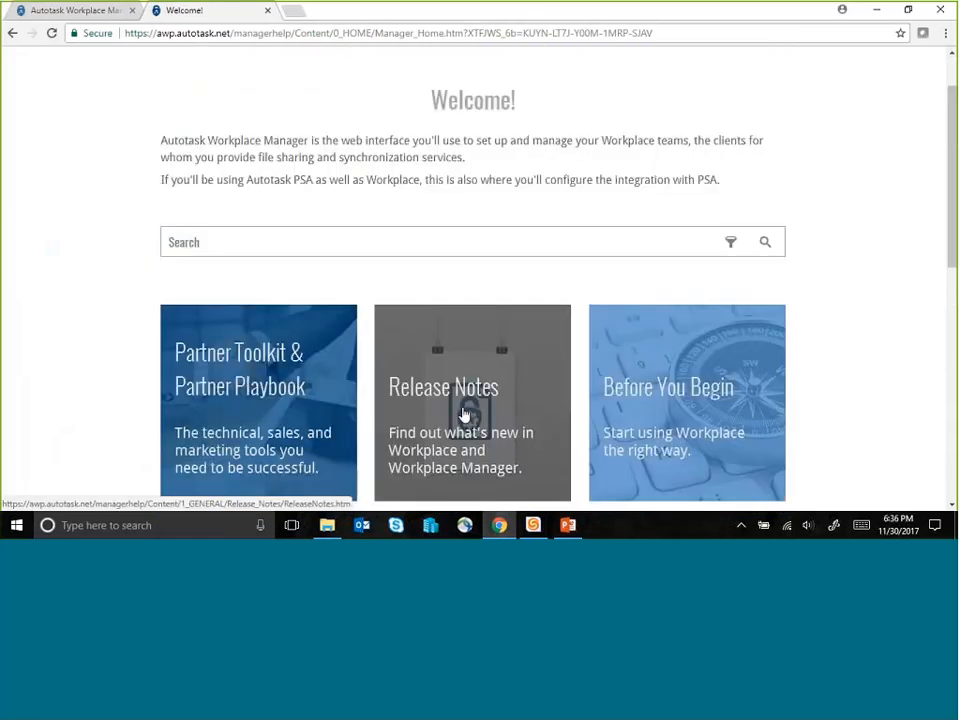
scroll(463, 413, down, 1)
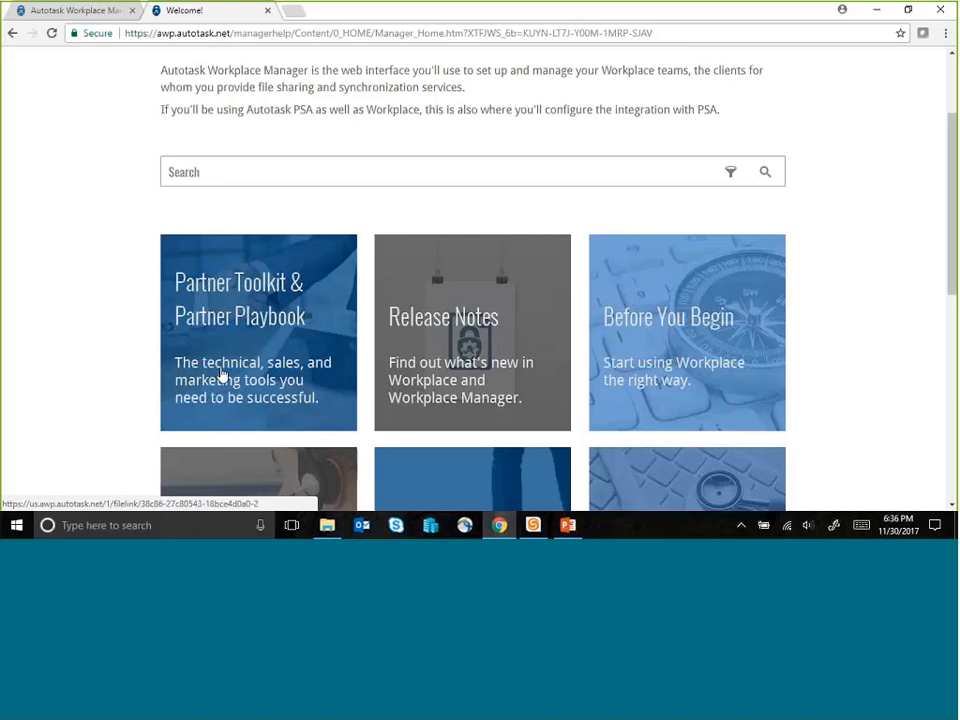
scroll(222, 374, up, 2)
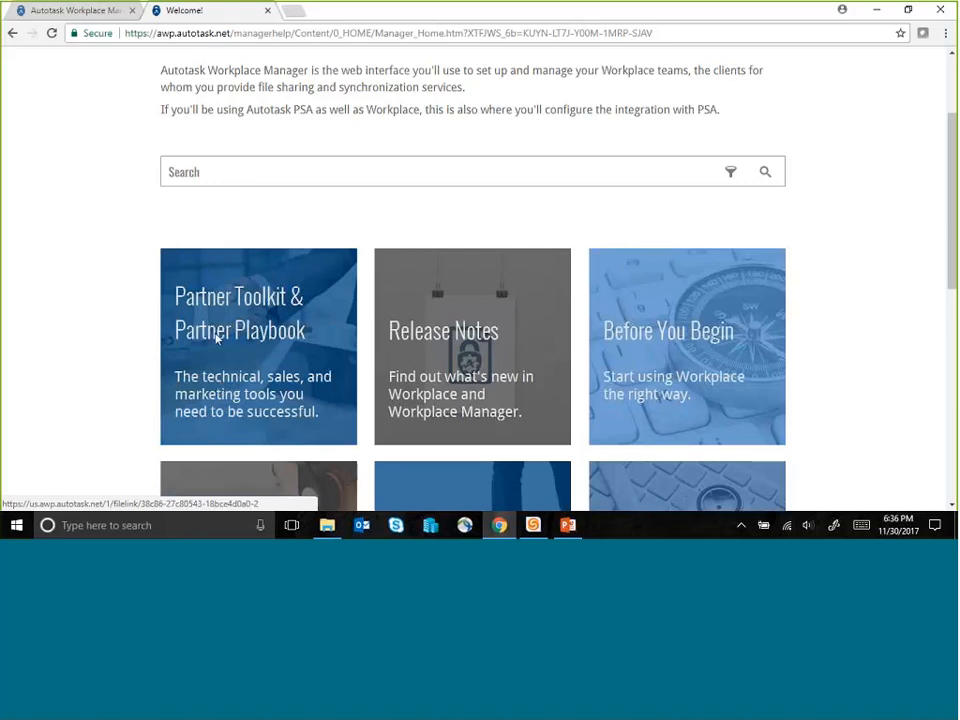
Open Contact Support from Workplace Manager and review the required IDs, additional information, ticket submission link and How to topics
click(71, 12)
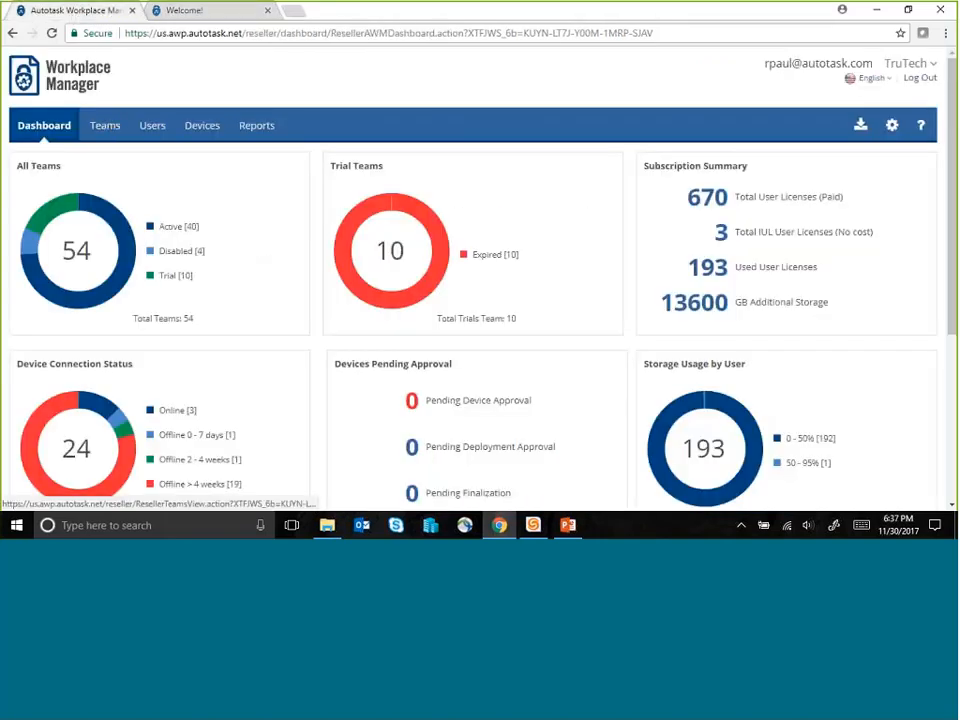
click(920, 128)
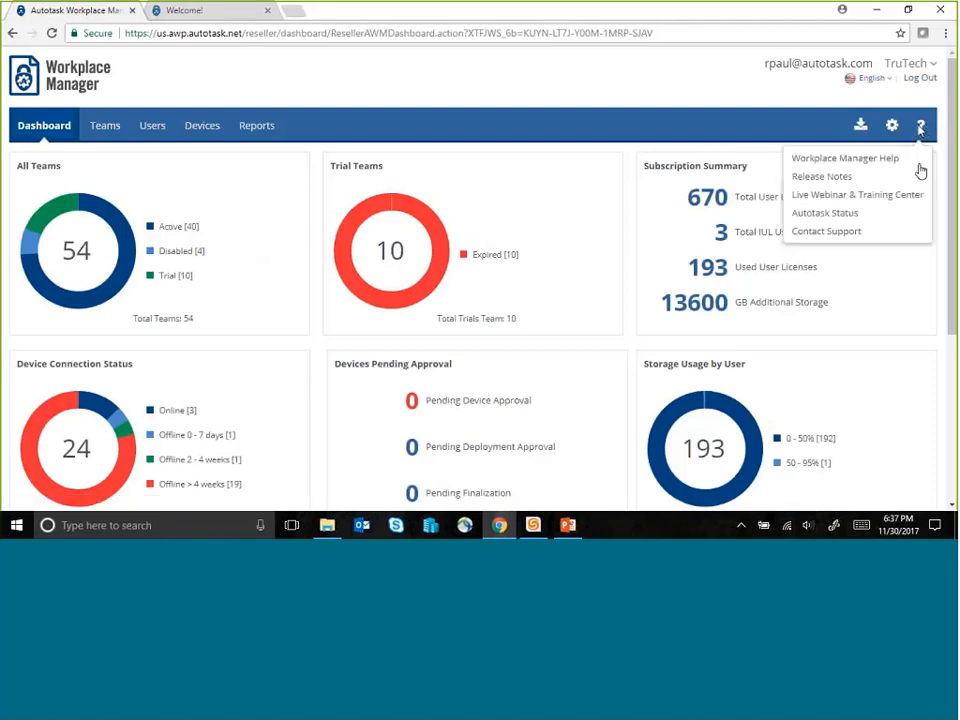
click(830, 234)
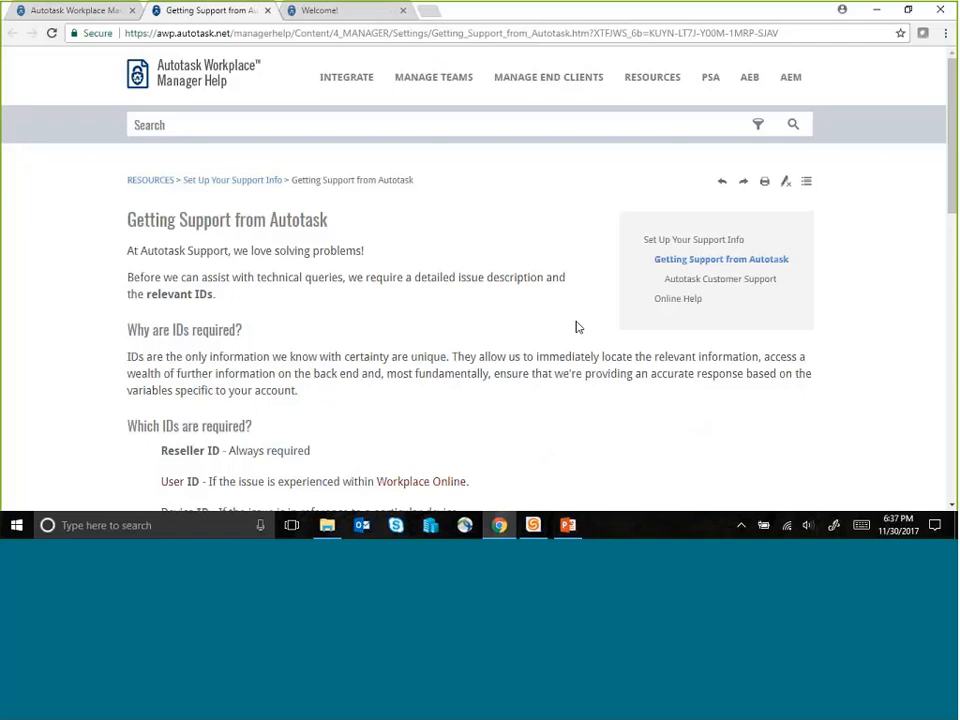
scroll(576, 327, down, 3)
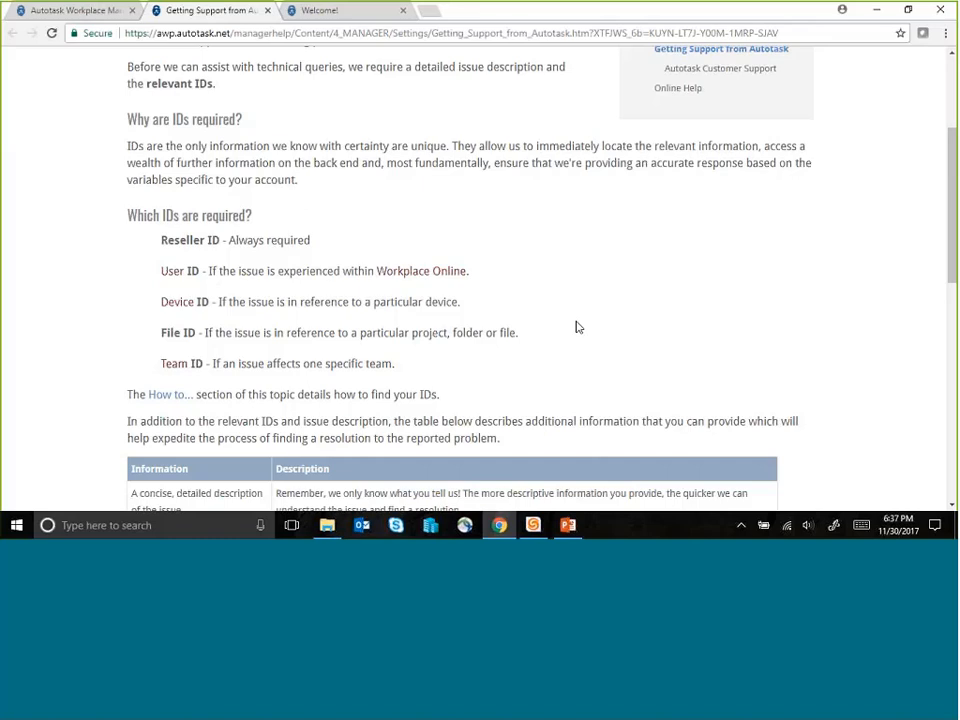
scroll(576, 327, down, 1)
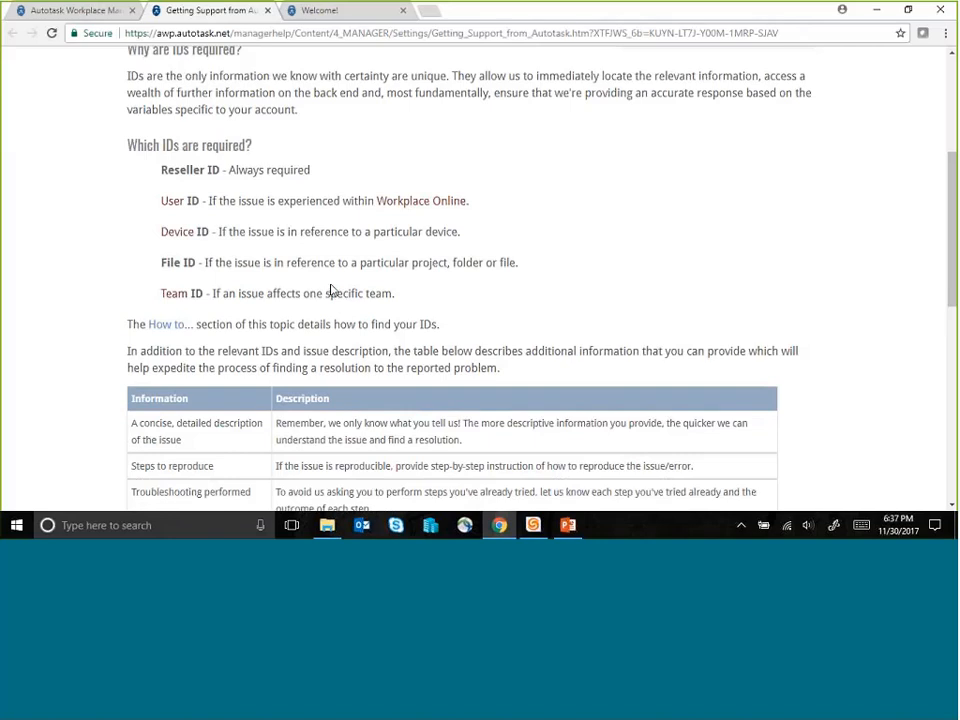
scroll(336, 285, down, 5)
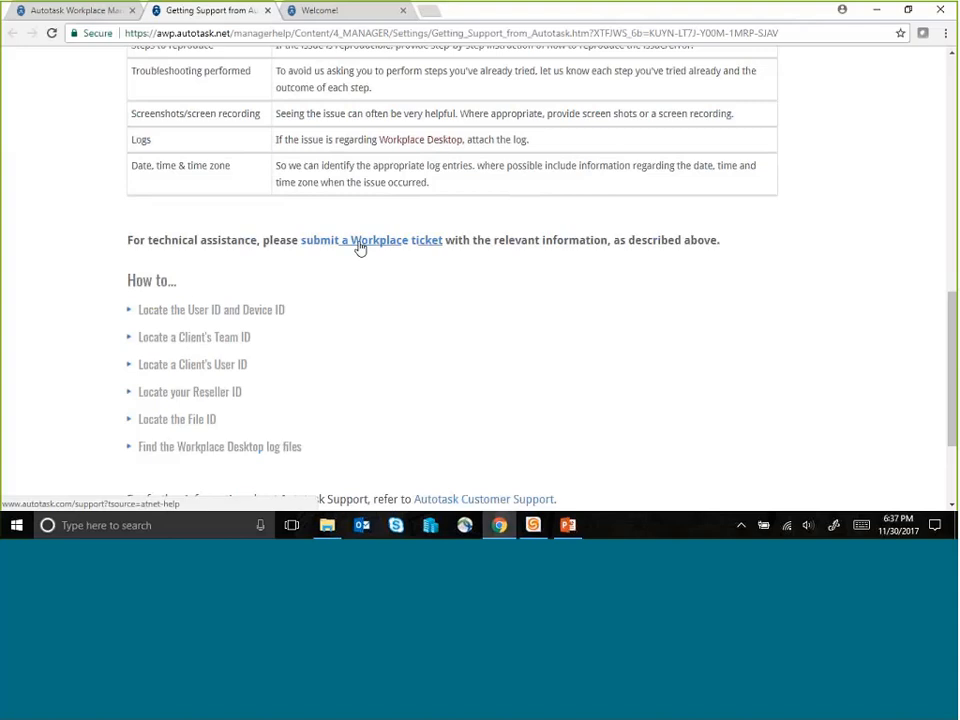
scroll(352, 282, up, 5)
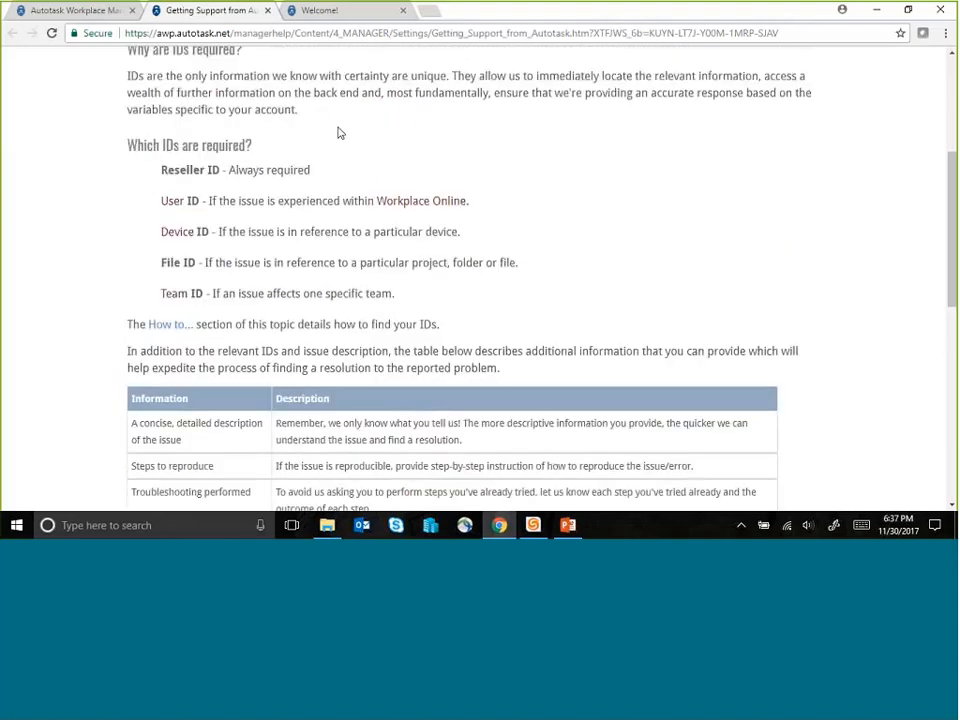
Close the support help page, switch to the PowerPoint slide show and advance to the Partner Playbook slide
click(267, 10)
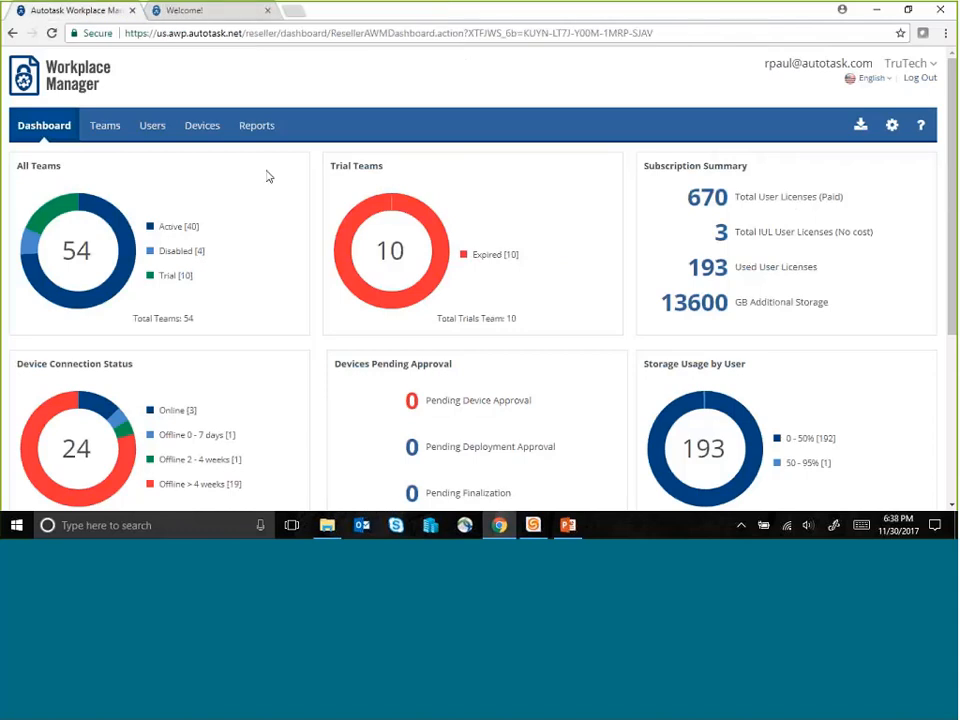
click(568, 527)
click(812, 502)
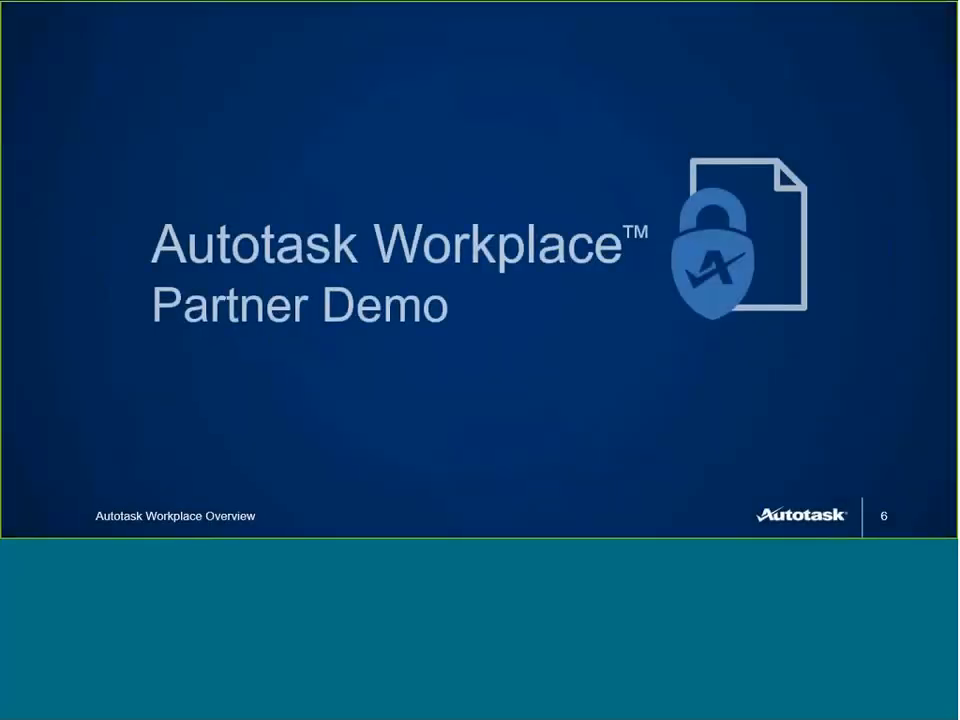
key(Right)
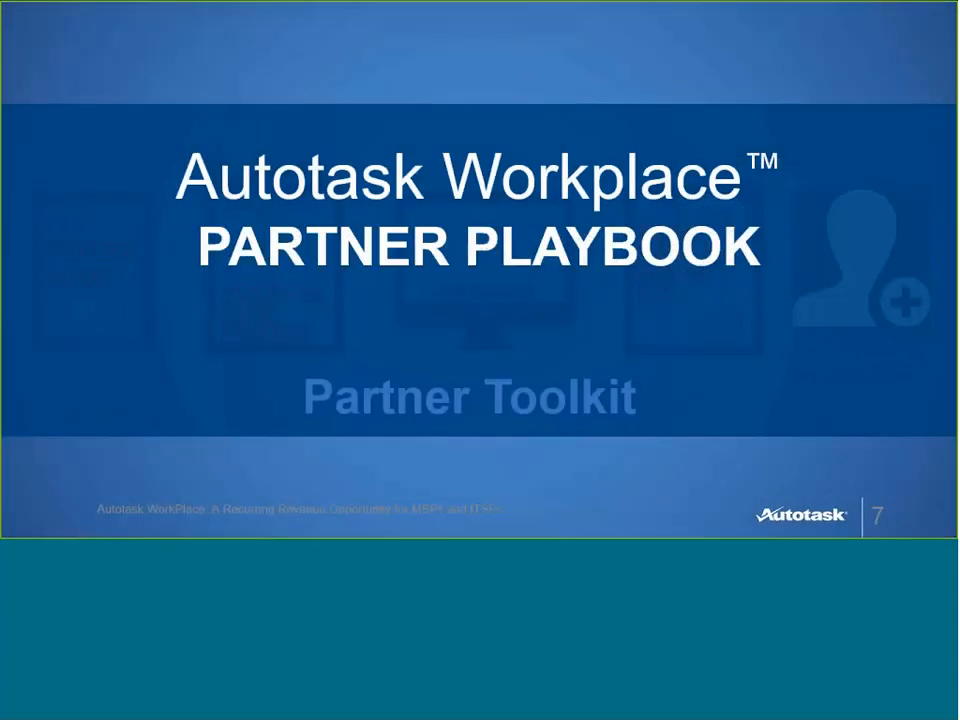